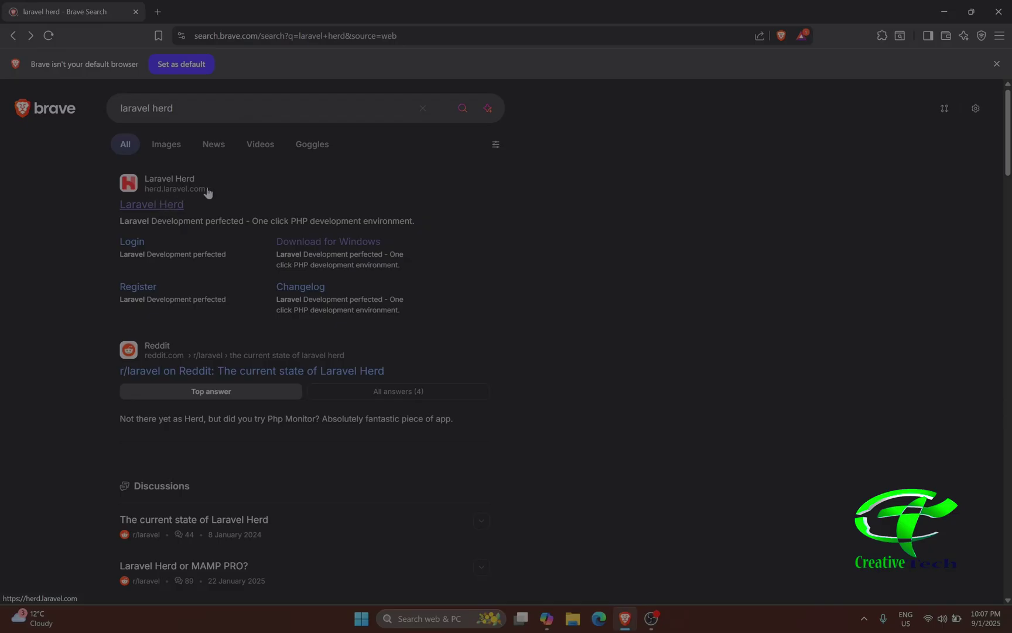
- Open the official Laravel Herd site and highlight the 'Zero dependencies. Zero headaches.' line
left_click(164, 209)
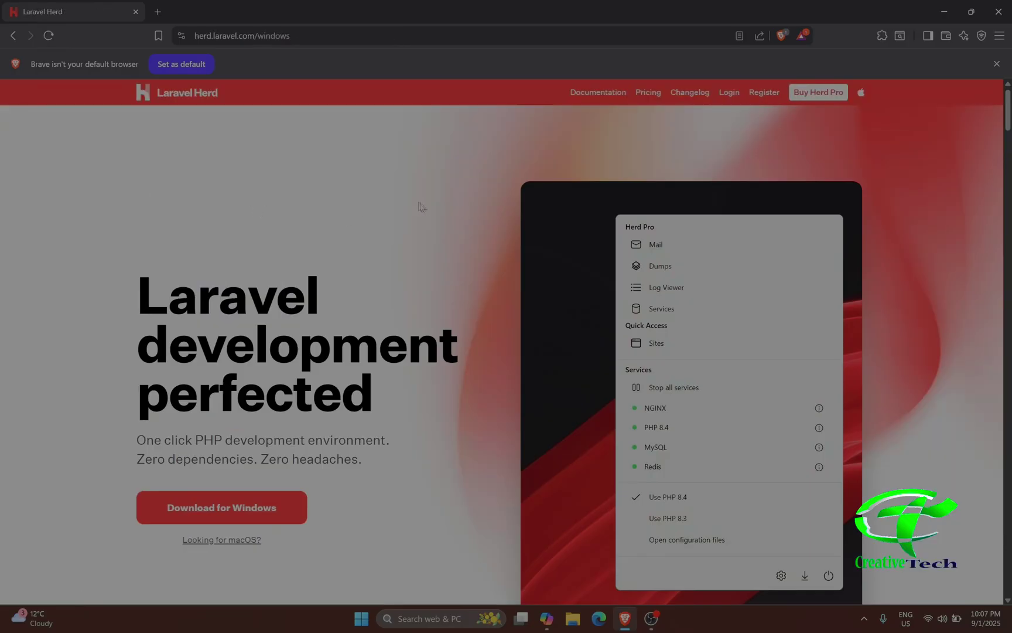
scroll(449, 220, "down", 1)
scroll(449, 216, "down", 2)
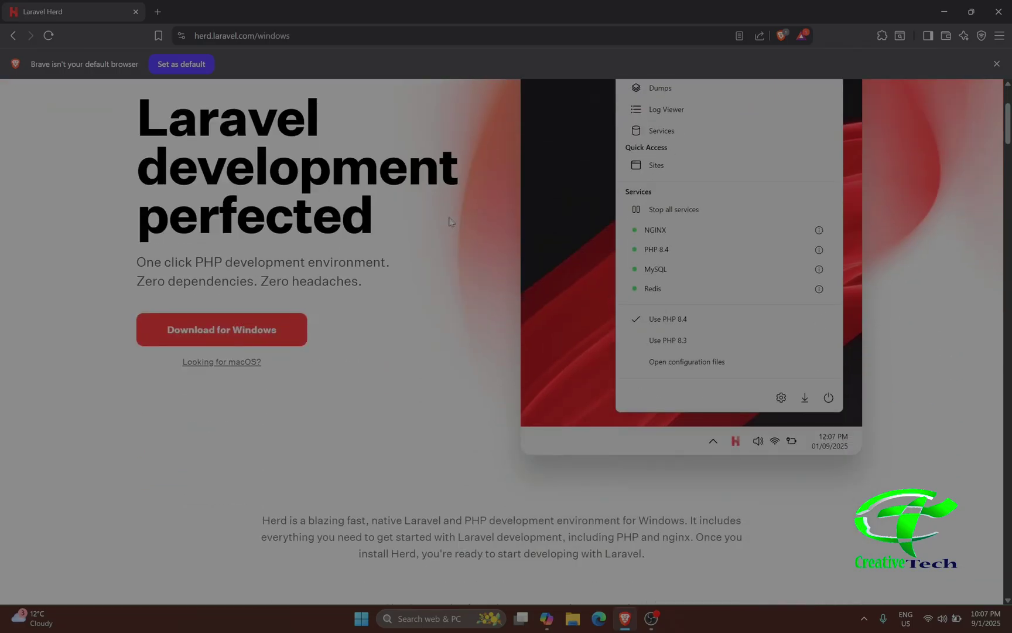
scroll(447, 223, "up", 1)
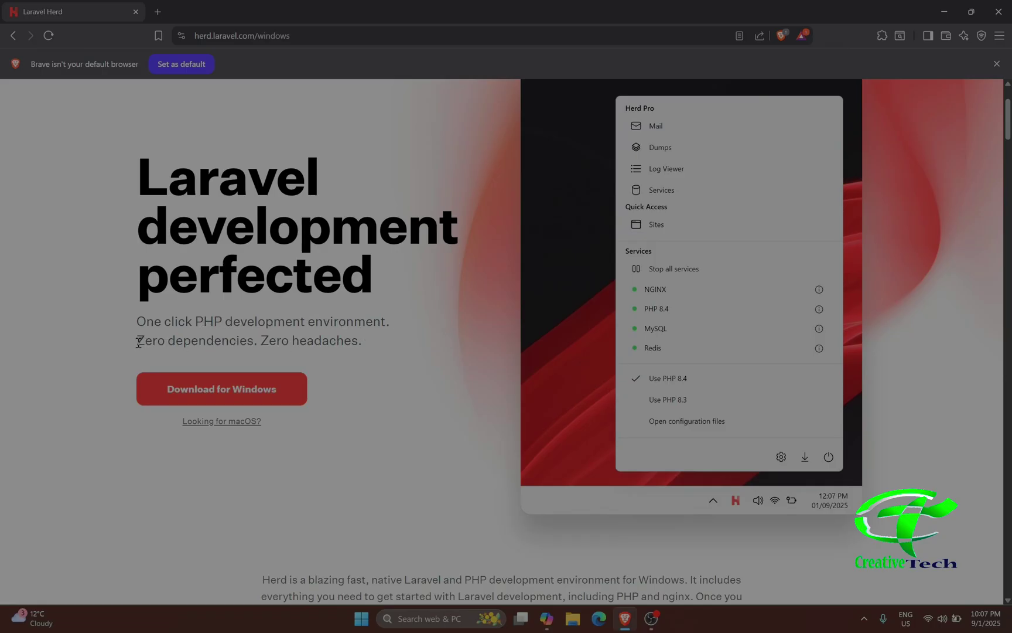
left_click_drag(138, 339, 386, 342)
scroll(387, 342, "down", 18)
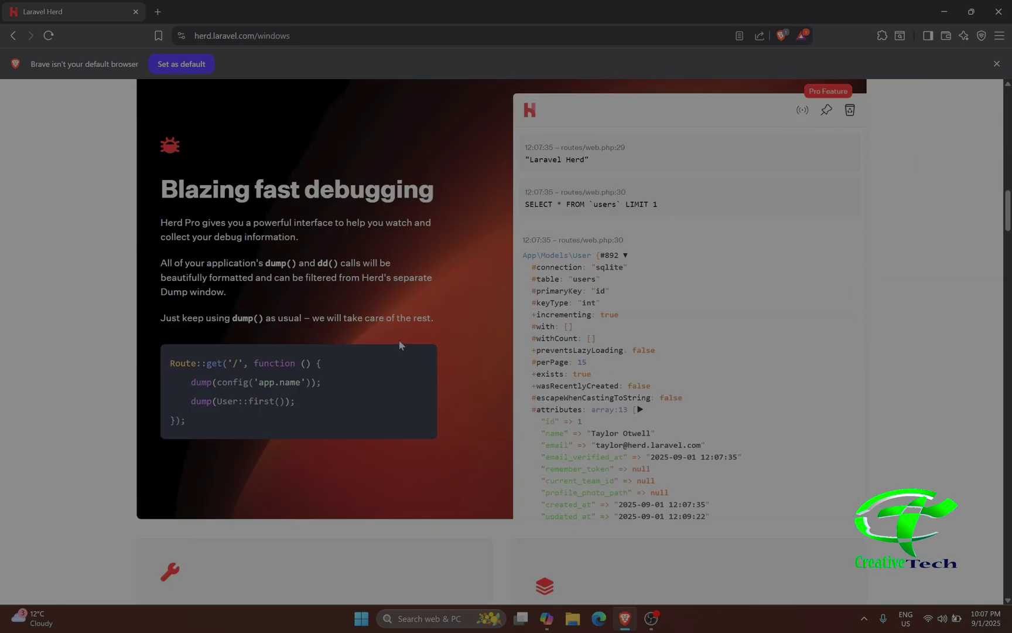
scroll(393, 354, "down", 9)
scroll(406, 354, "up", 2)
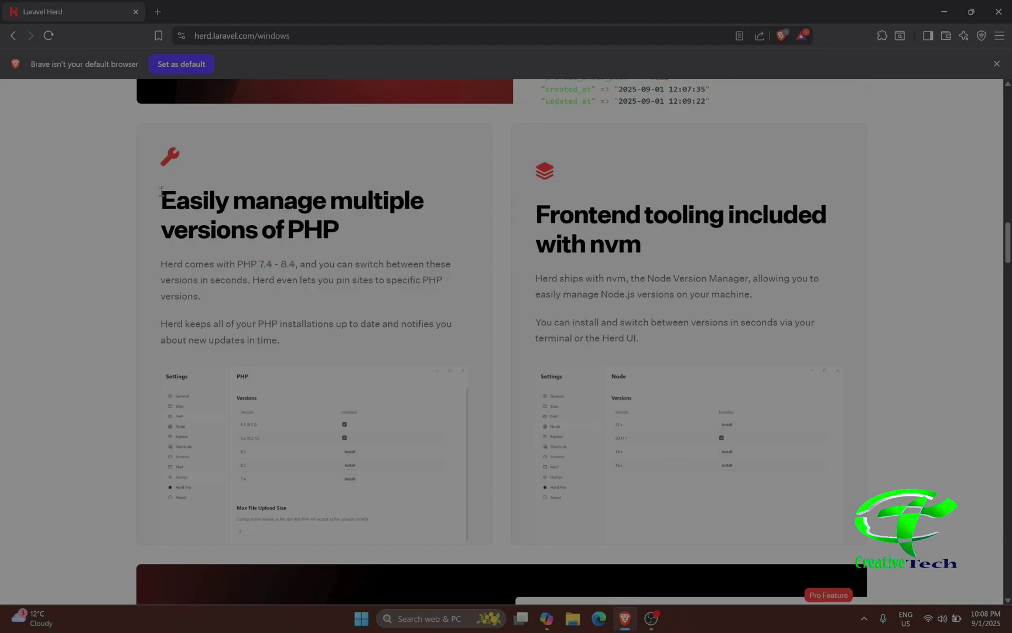
- Highlight the multiple PHP and Node.js versions text, then scroll down to the Pricing plans
left_click_drag(163, 198, 353, 234)
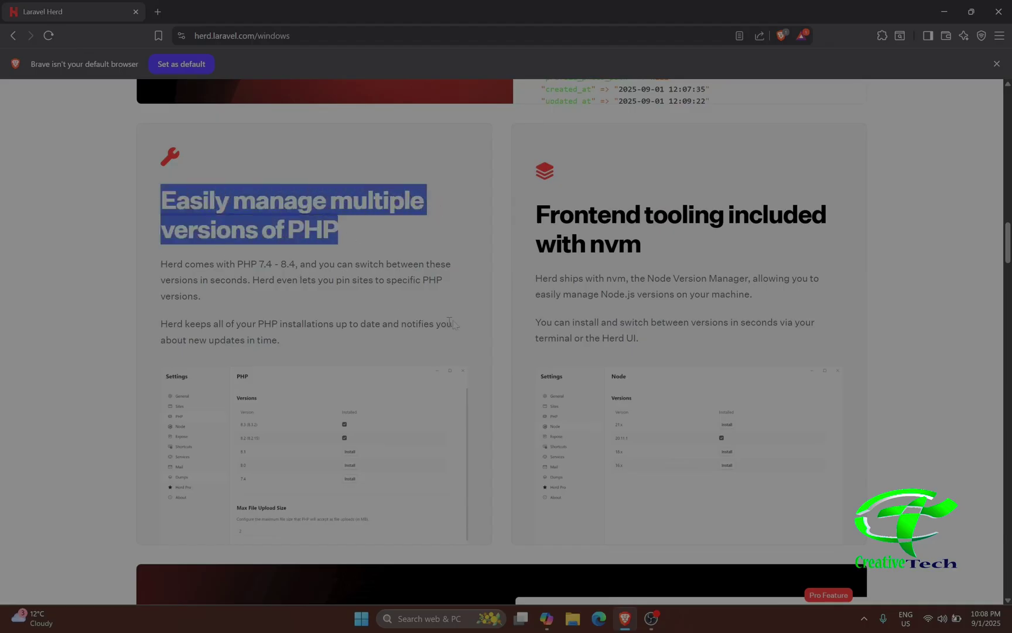
left_click(503, 329)
left_click_drag(602, 294, 678, 295)
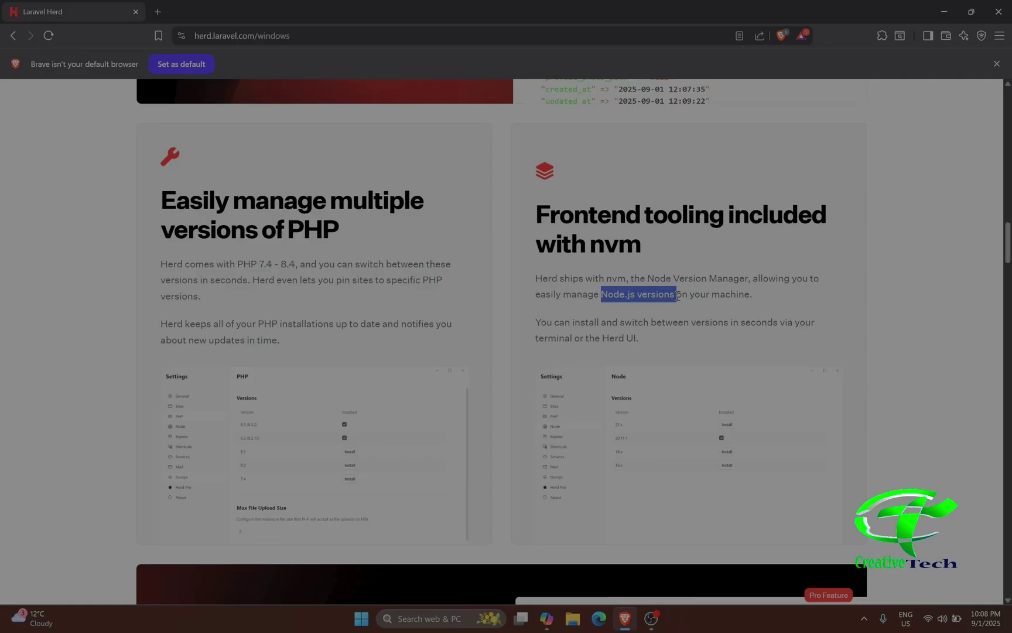
scroll(455, 340, "down", 13)
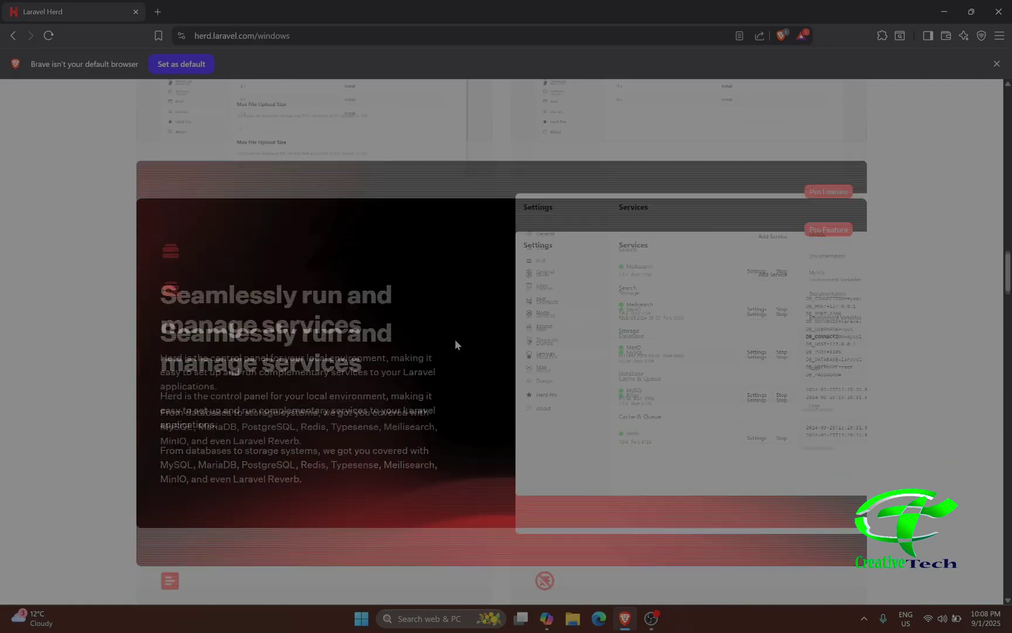
scroll(456, 341, "down", 13)
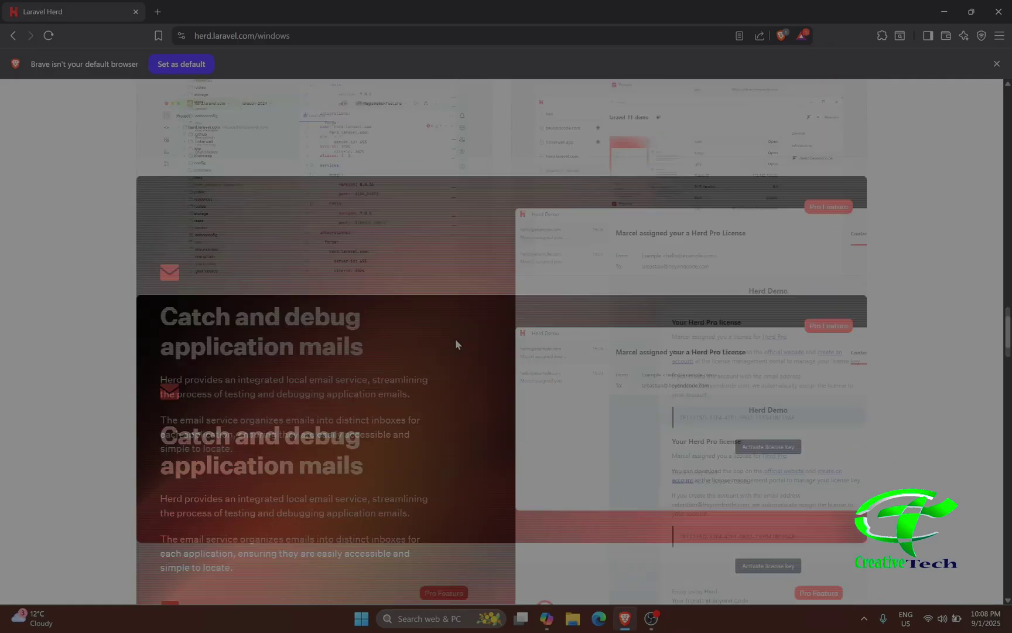
scroll(458, 343, "down", 18)
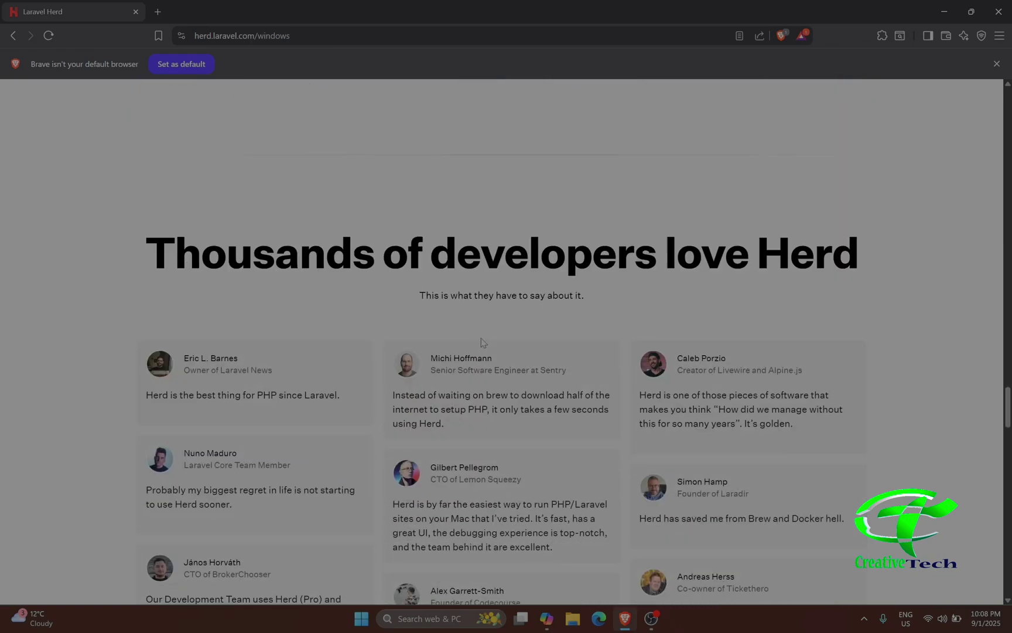
scroll(487, 339, "down", 7)
scroll(486, 337, "up", 2)
left_click_drag(432, 127, 599, 178)
left_click(354, 233)
scroll(356, 246, "down", 4)
scroll(357, 246, "up", 3)
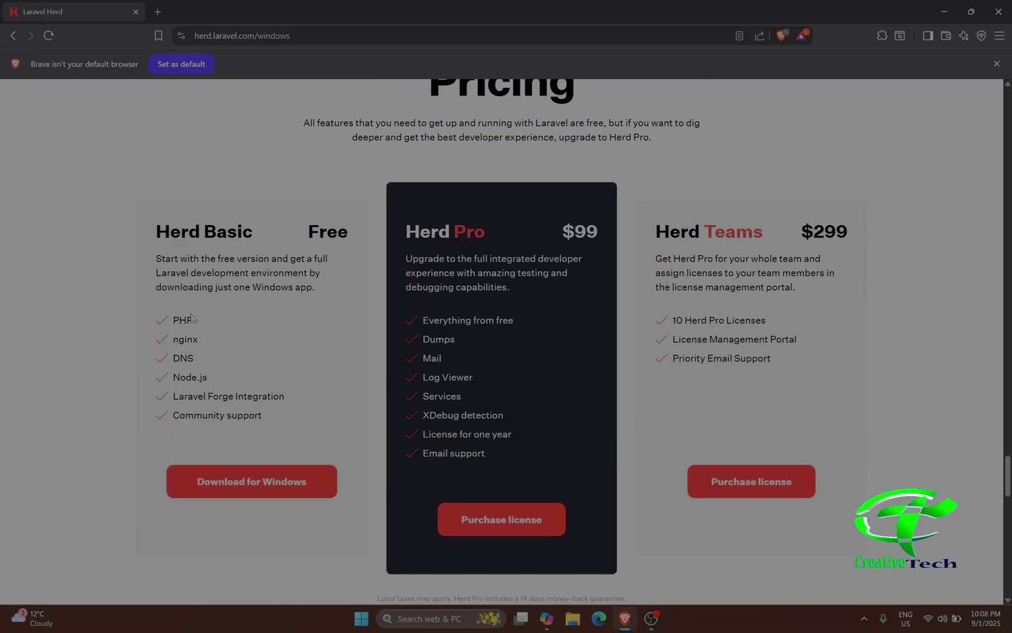
left_click_drag(176, 318, 173, 415)
left_click(280, 420)
left_click_drag(280, 420, 147, 235)
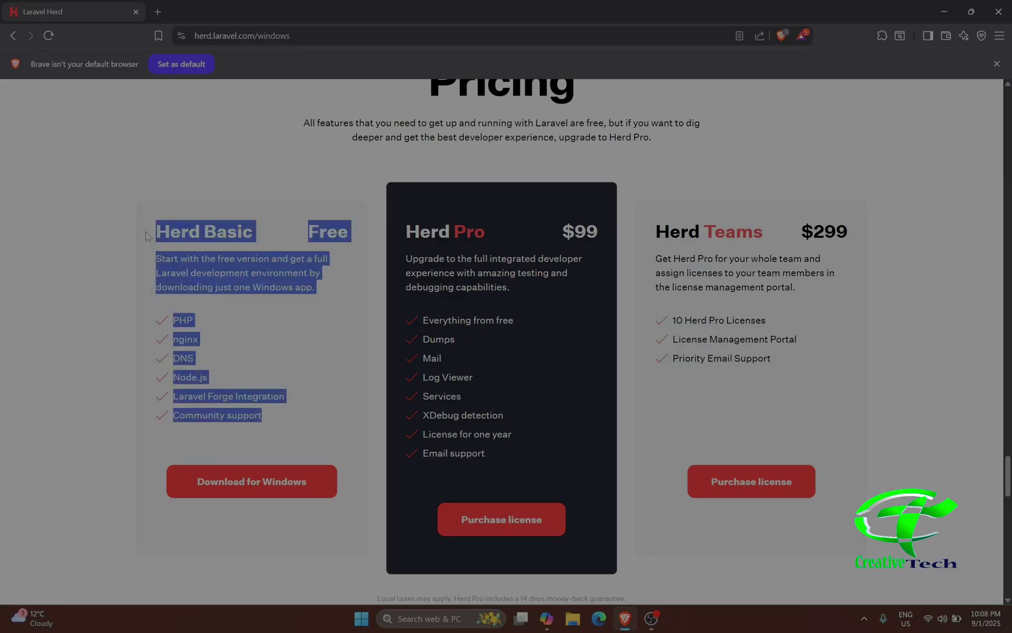
left_click(309, 338)
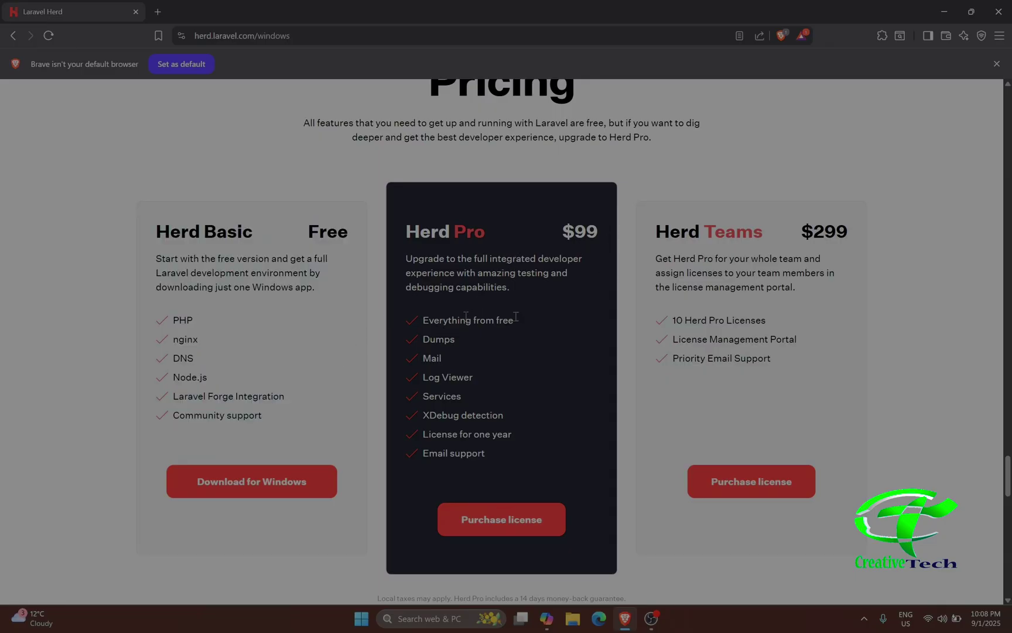
left_click_drag(525, 325, 422, 320)
left_click_drag(287, 396, 187, 318)
left_click_drag(423, 341, 516, 454)
left_click(491, 456)
left_click_drag(778, 358, 658, 262)
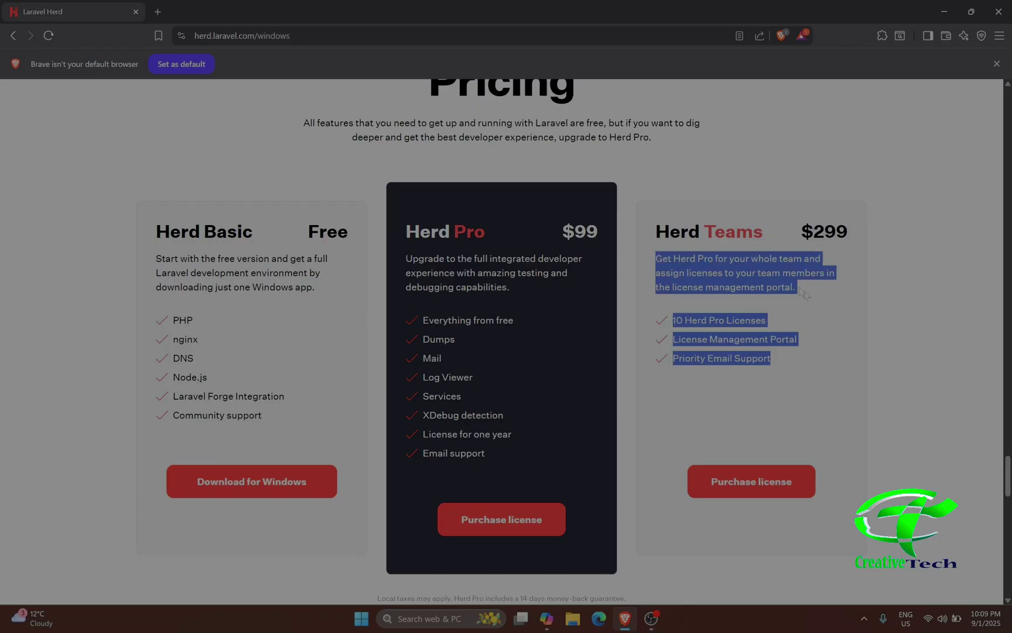
left_click(818, 302)
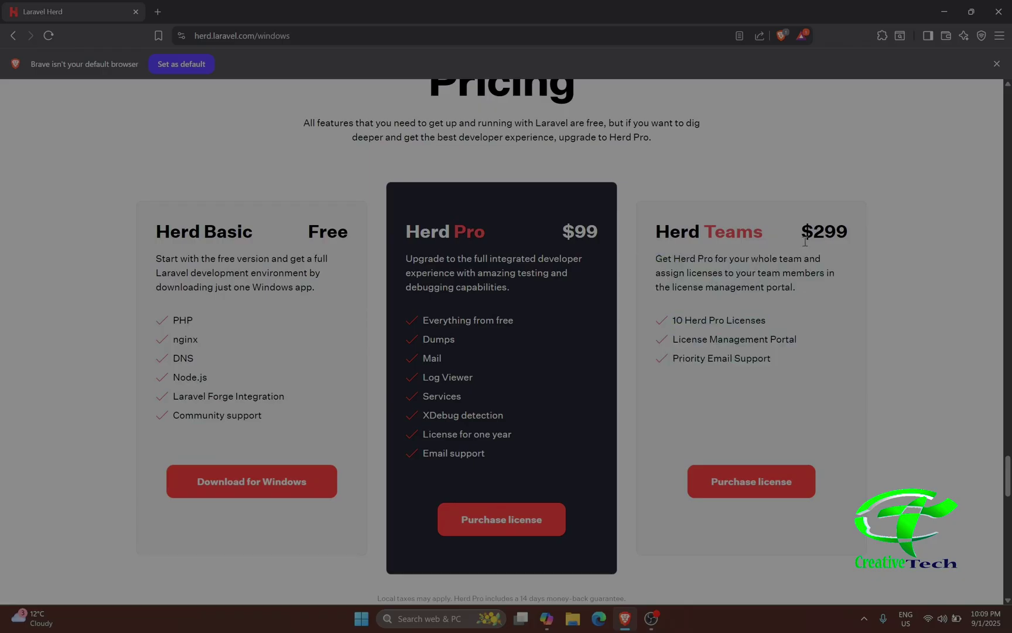
left_click_drag(797, 361, 726, 253)
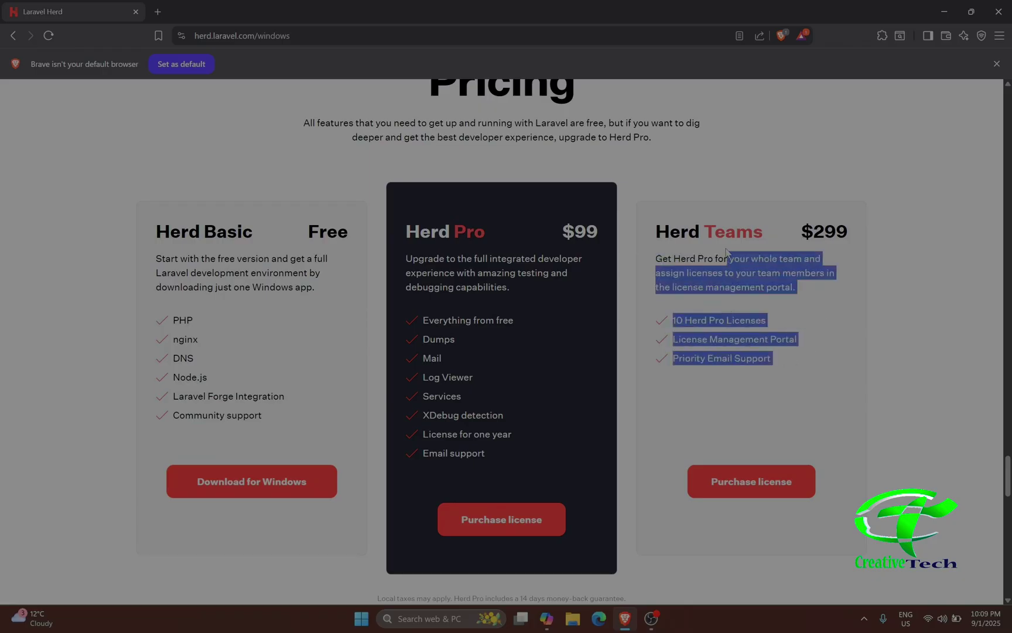
left_click(914, 283)
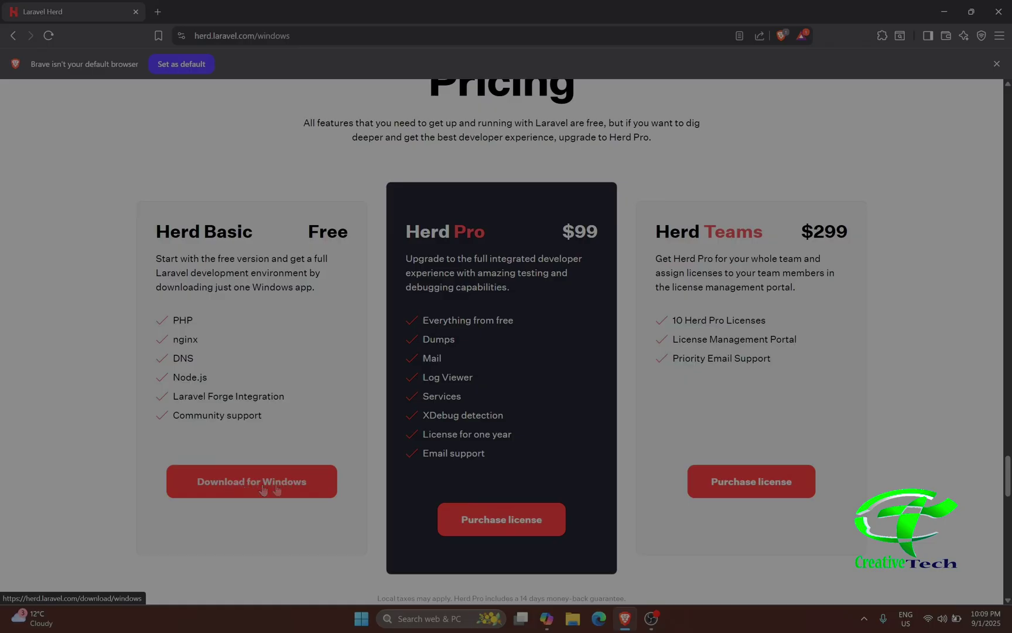
left_click_drag(1007, 476, 1007, 100)
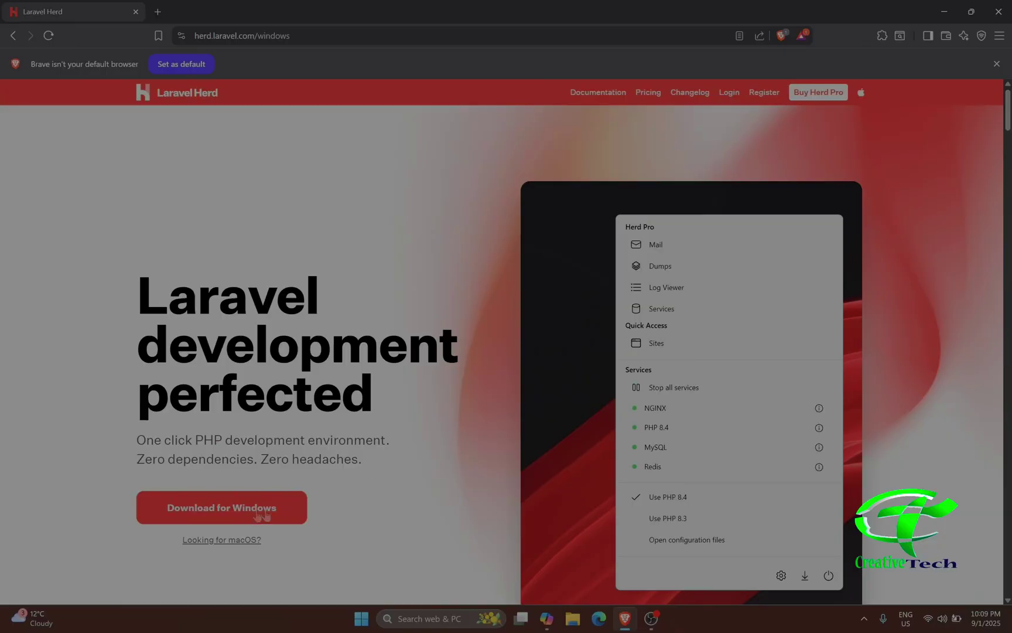
scroll(425, 488, "down", 1)
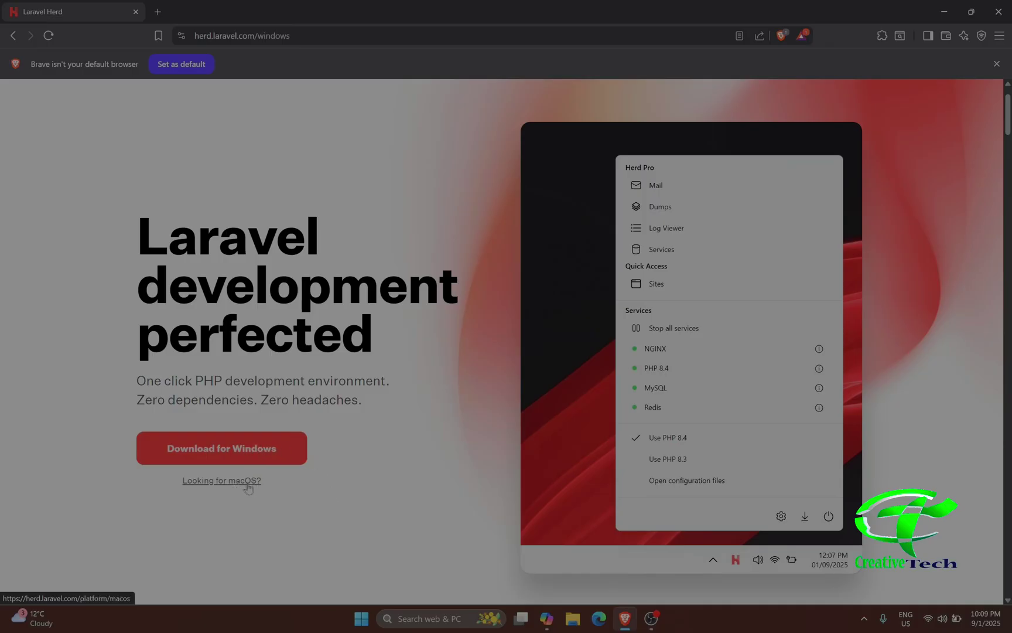
- Download Herd-1.22.1-setup.exe for Windows through IDM and run the installer to completion
left_click(228, 451)
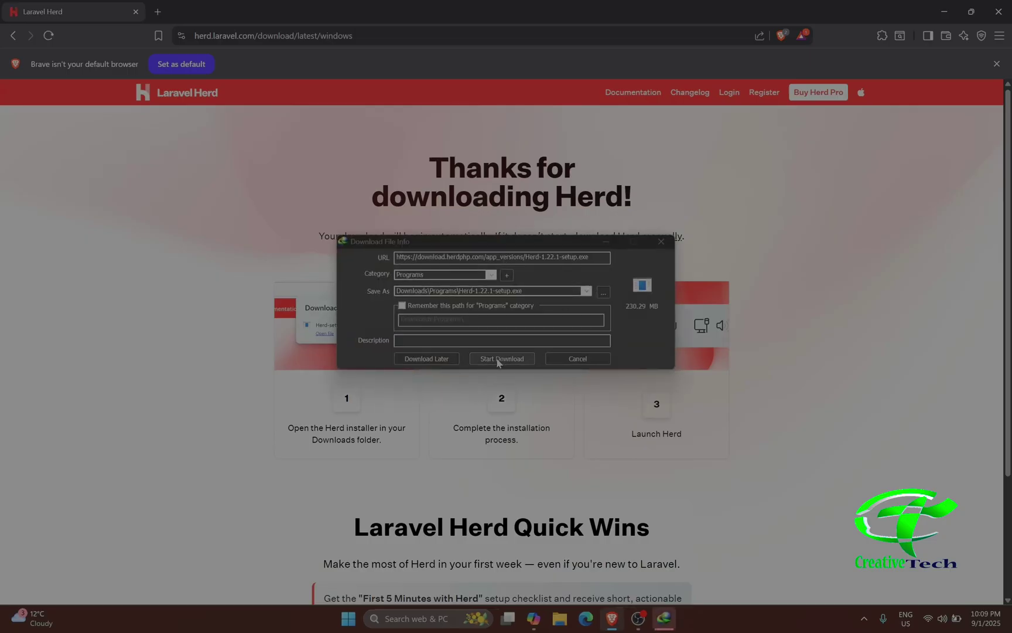
left_click(498, 359)
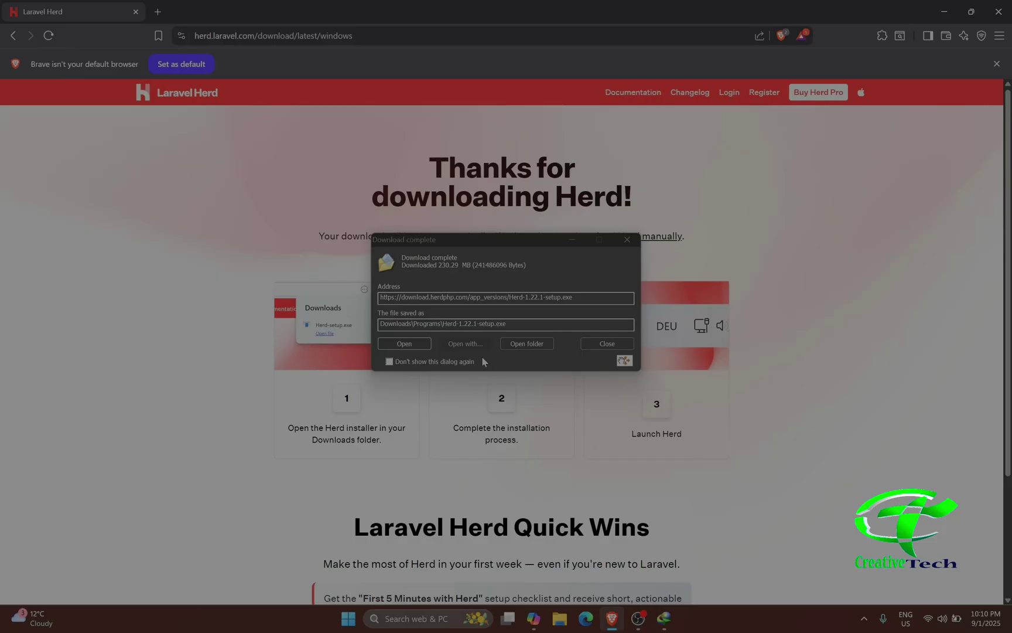
left_click(413, 345)
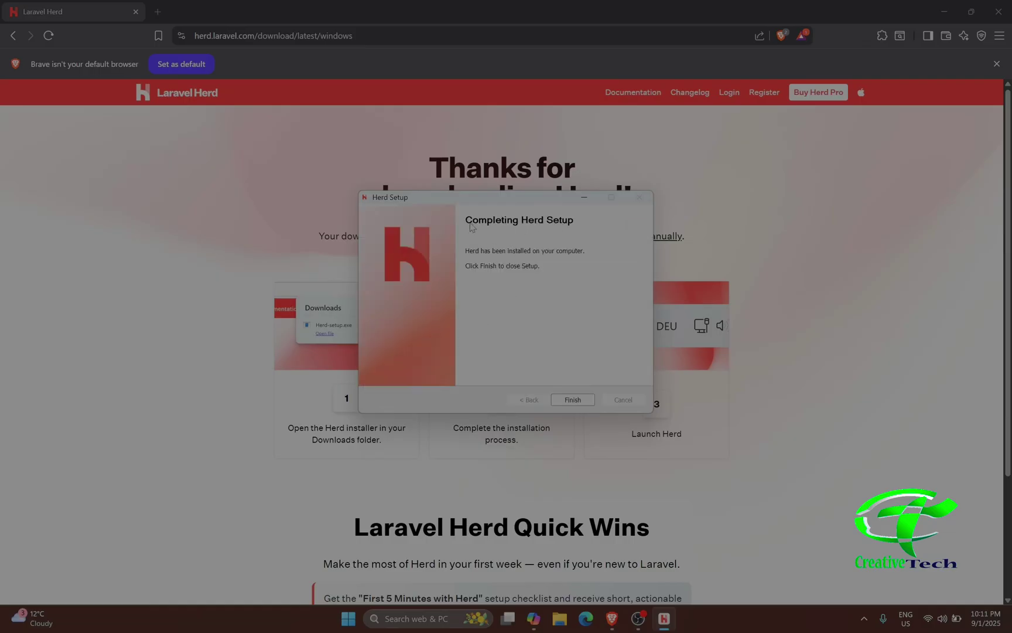
left_click(571, 400)
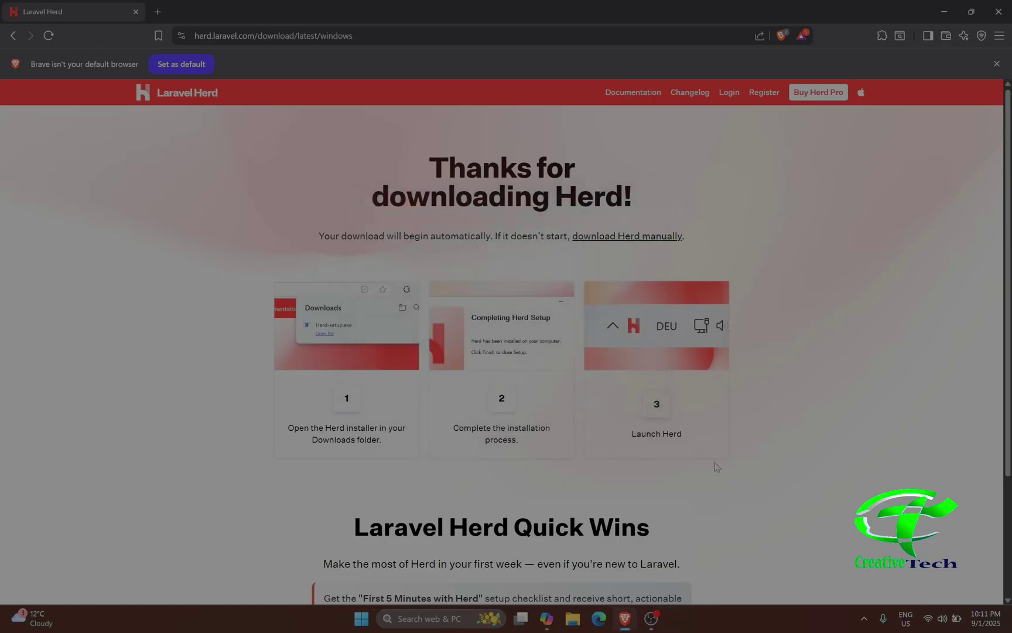
- Search for herd, launch it, allow it through the firewall, and bring its Welcome window forward
left_click(426, 620)
type("herd")
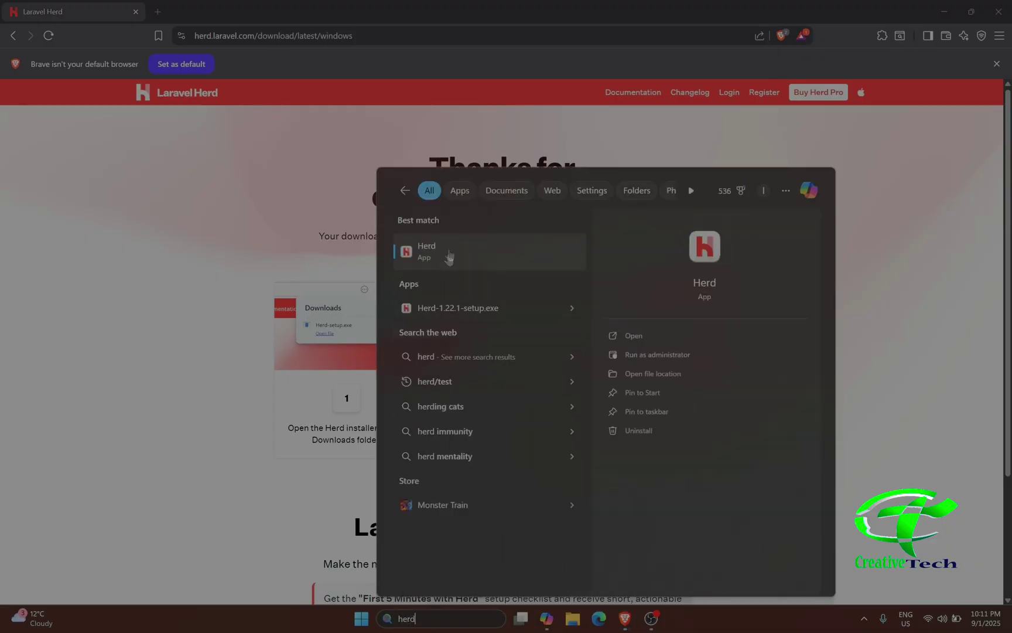
left_click(469, 264)
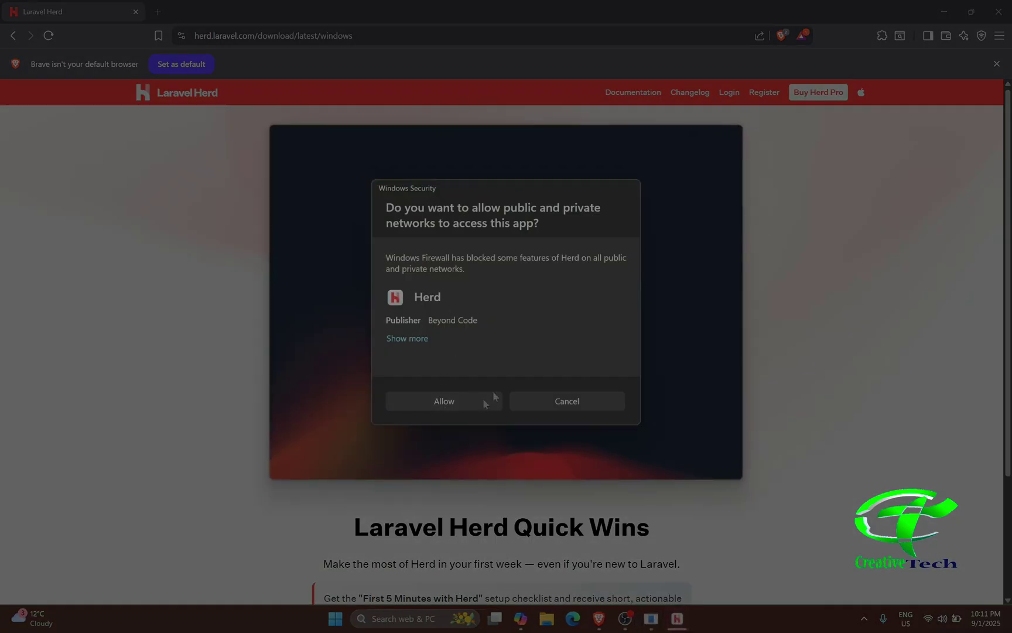
left_click(458, 400)
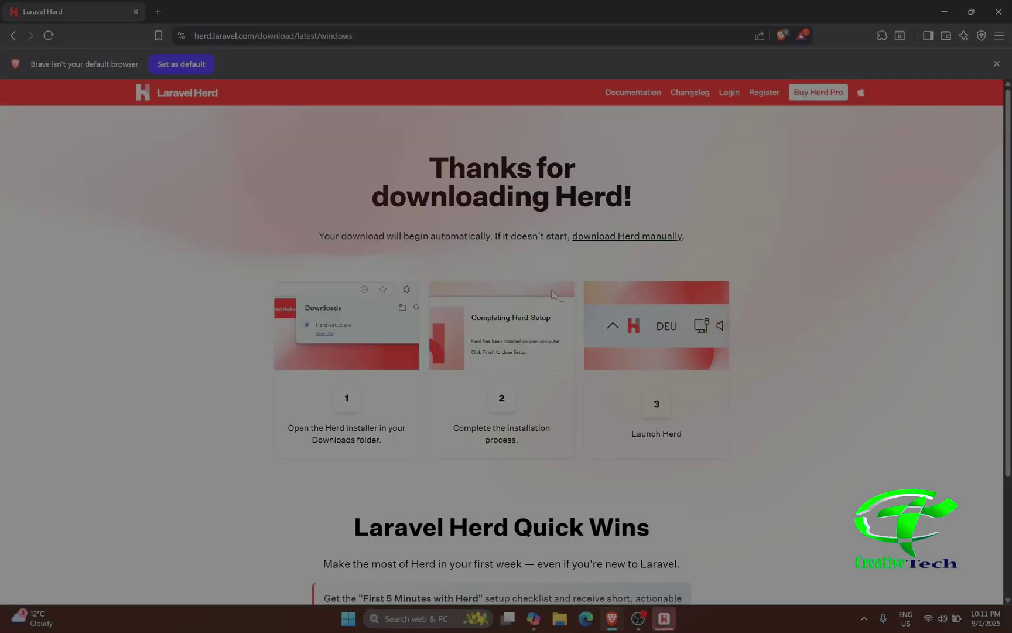
left_click(672, 628)
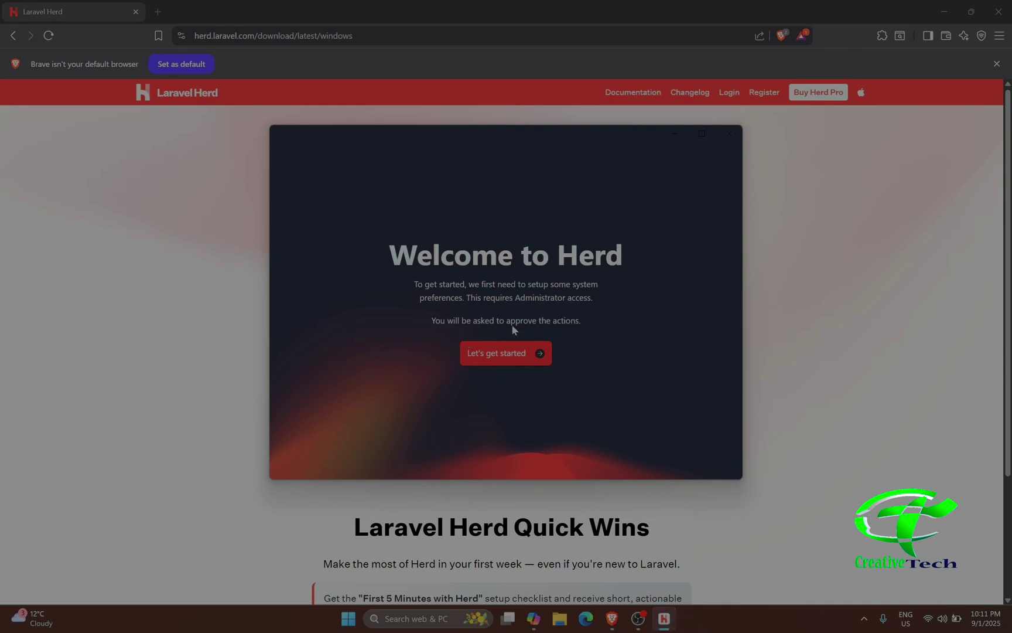
- Complete Herd setup with the default sites folder, skip Herd Pro, and launch minimized to tray
left_click(496, 354)
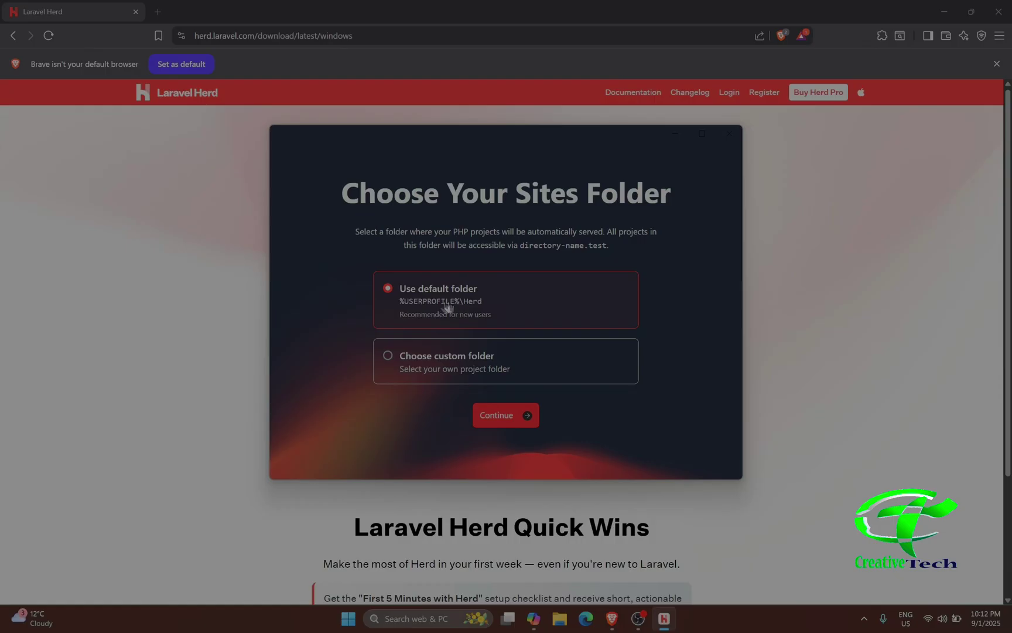
left_click(501, 417)
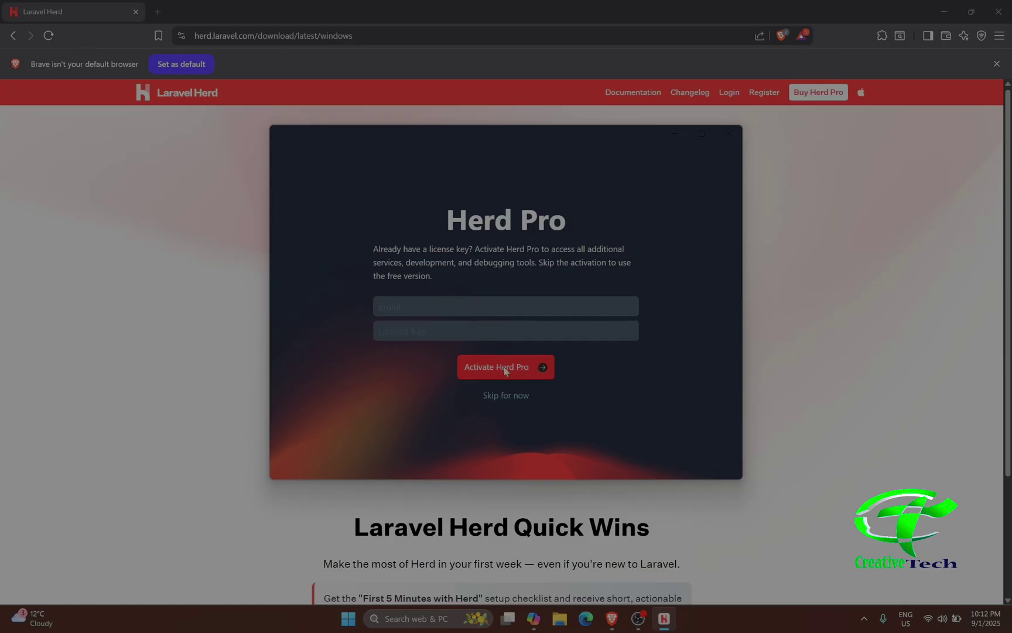
left_click(503, 396)
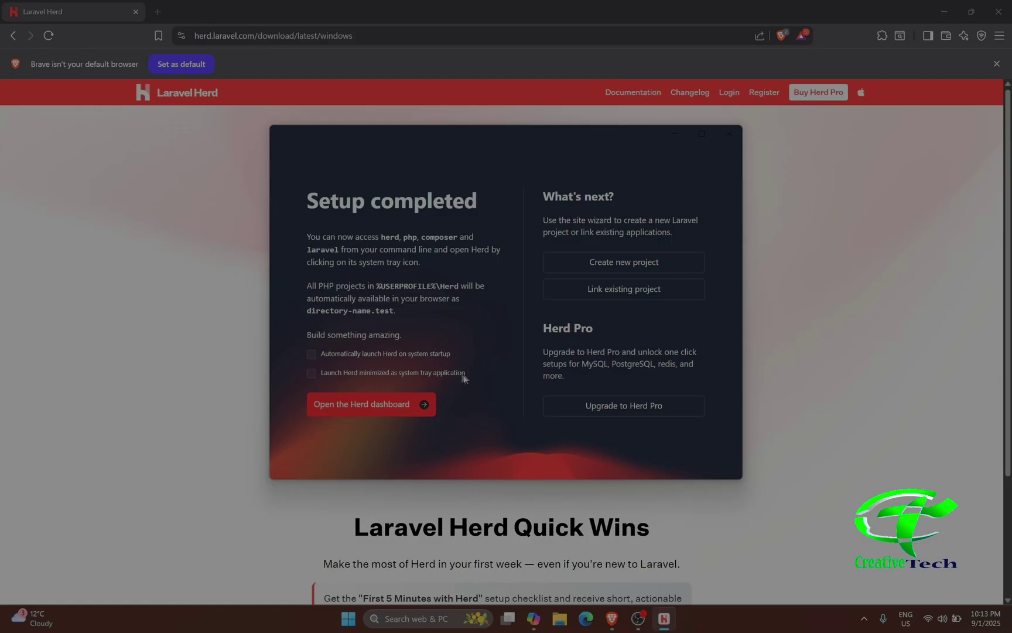
left_click(343, 374)
- Open Herd's Dashboard, then switch to the General settings page
left_click(365, 405)
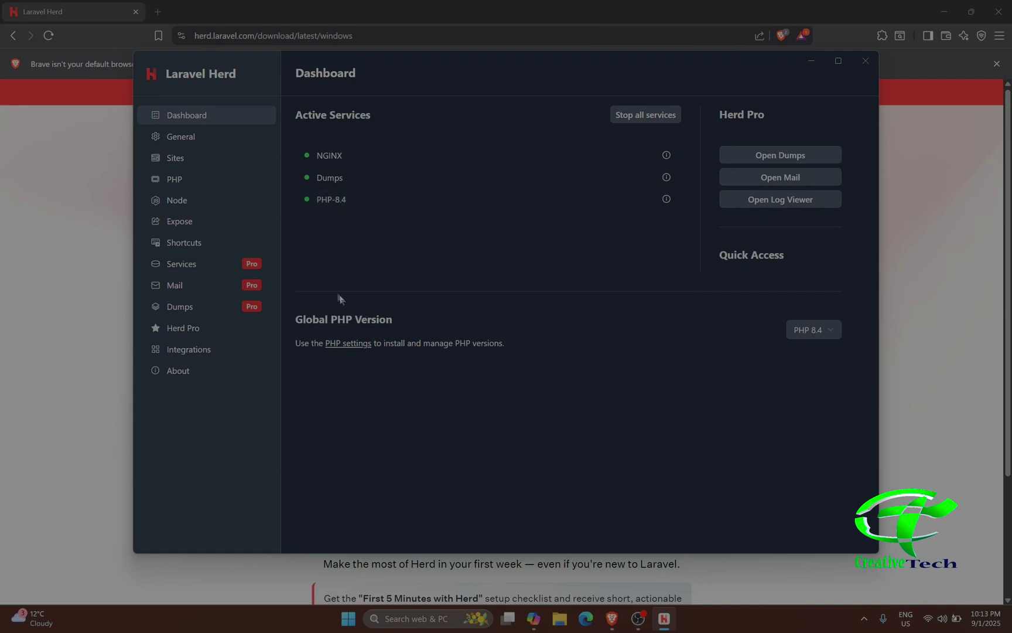
left_click(208, 137)
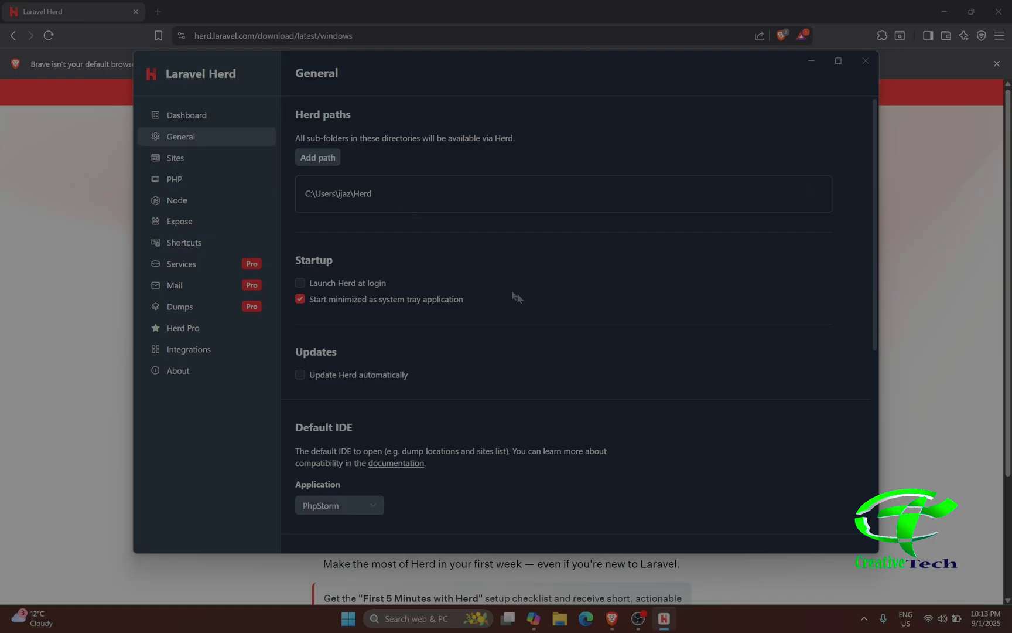
- Choose VS Code as Herd's default IDE, then view the still-empty Sites list
scroll(515, 293, "down", 3)
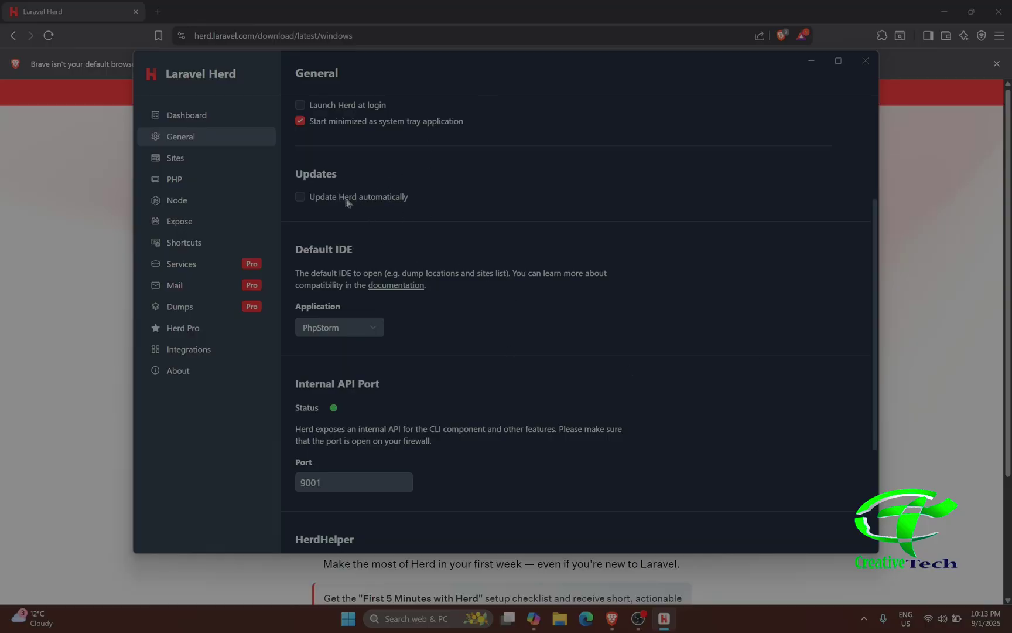
scroll(667, 277, "down", 3)
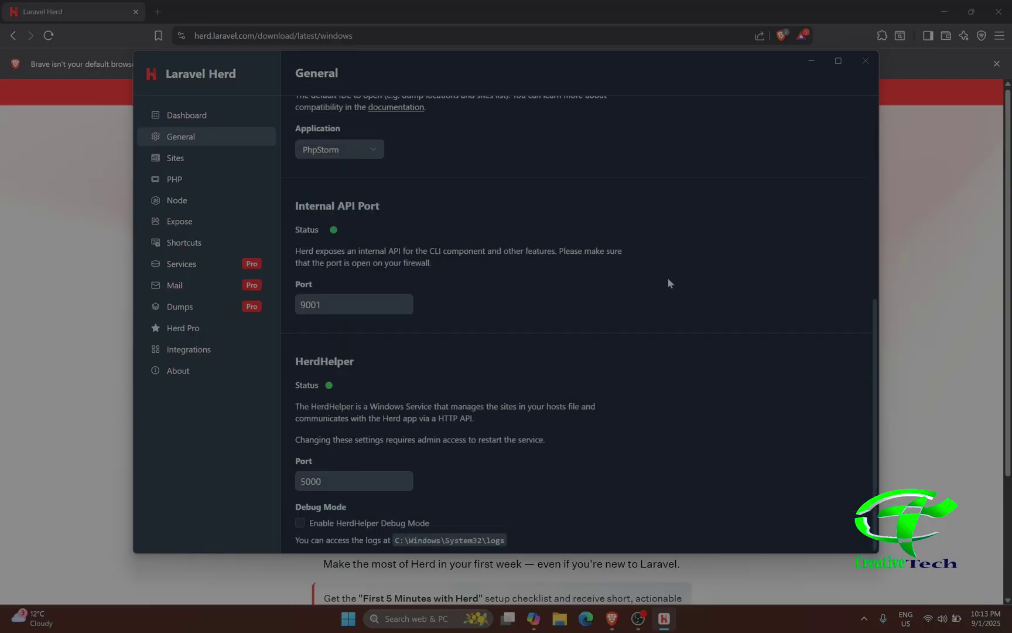
scroll(668, 278, "up", 1)
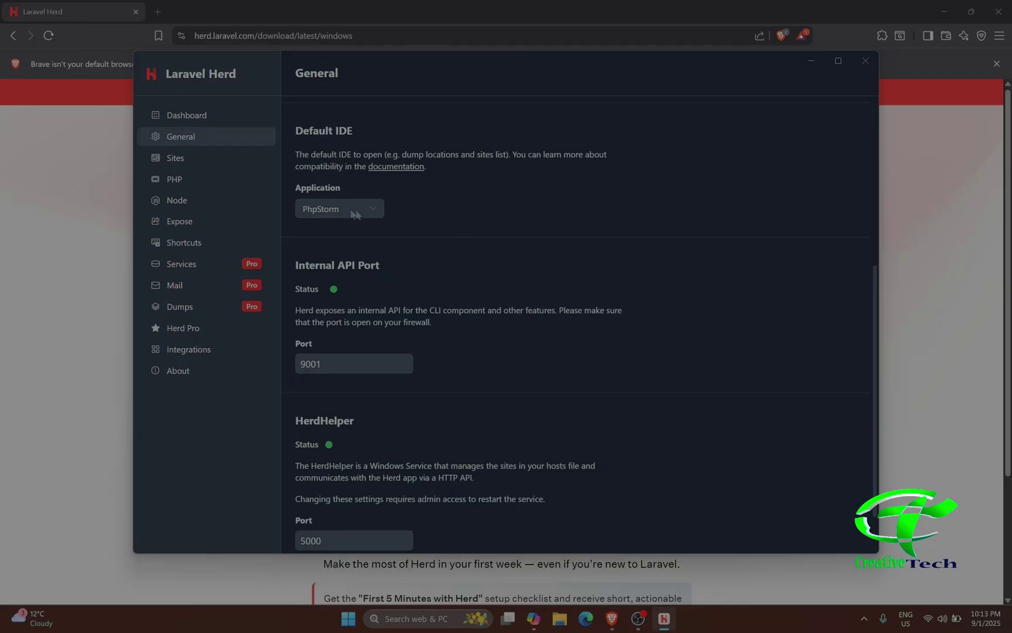
left_click(375, 210)
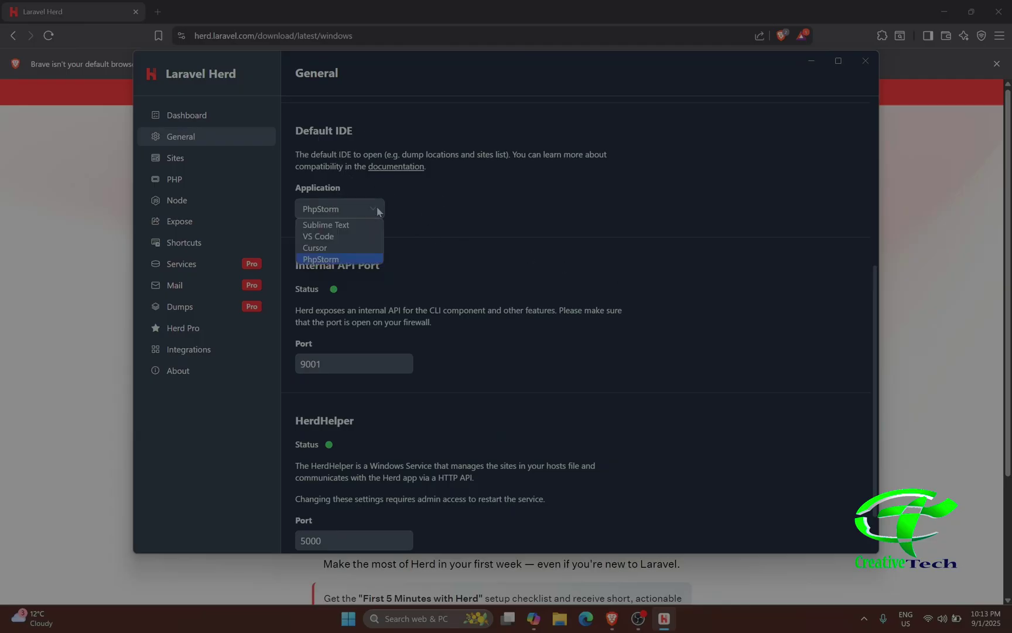
left_click(339, 236)
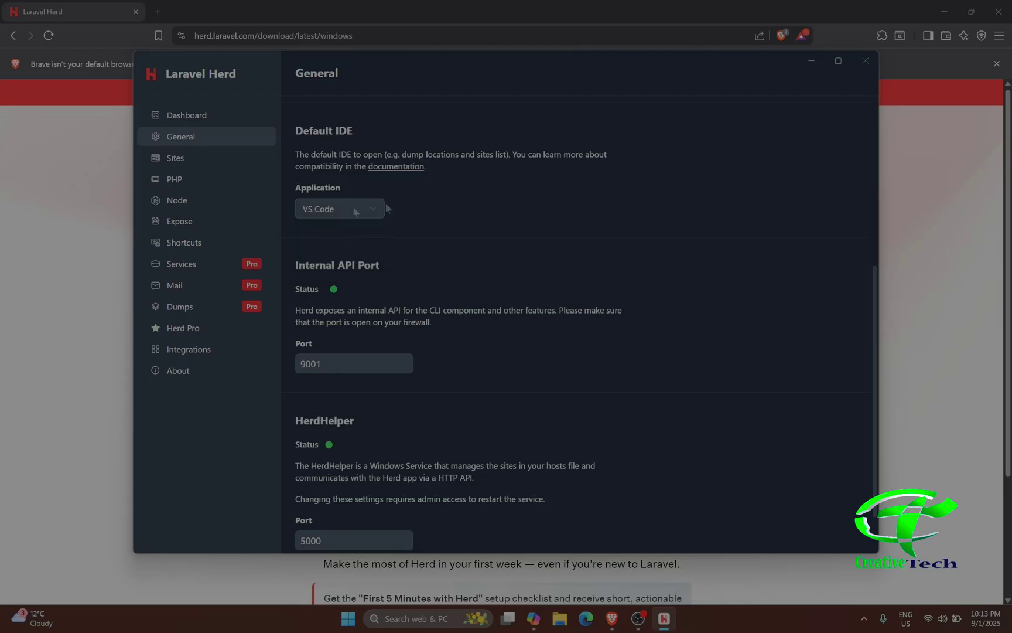
scroll(638, 269, "down", 1)
scroll(639, 270, "up", 1)
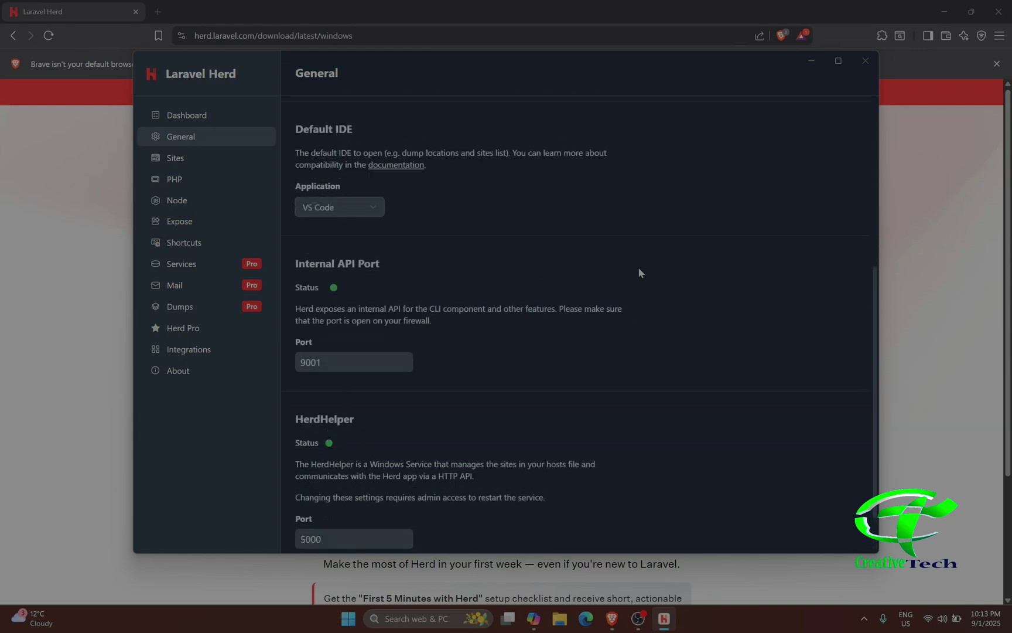
left_click(374, 212)
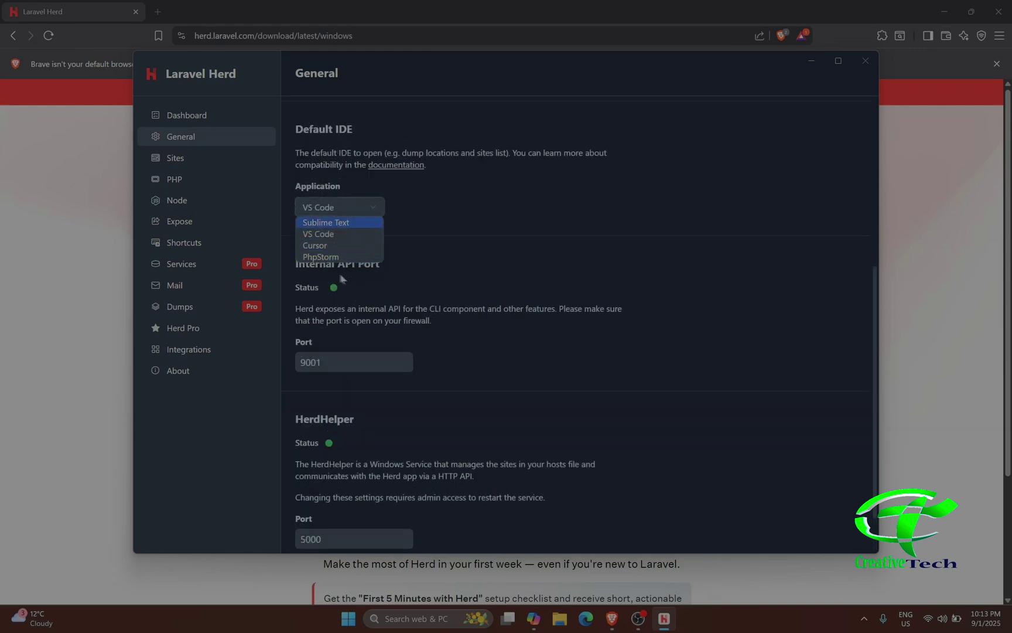
left_click(498, 231)
scroll(484, 311, "down", 1)
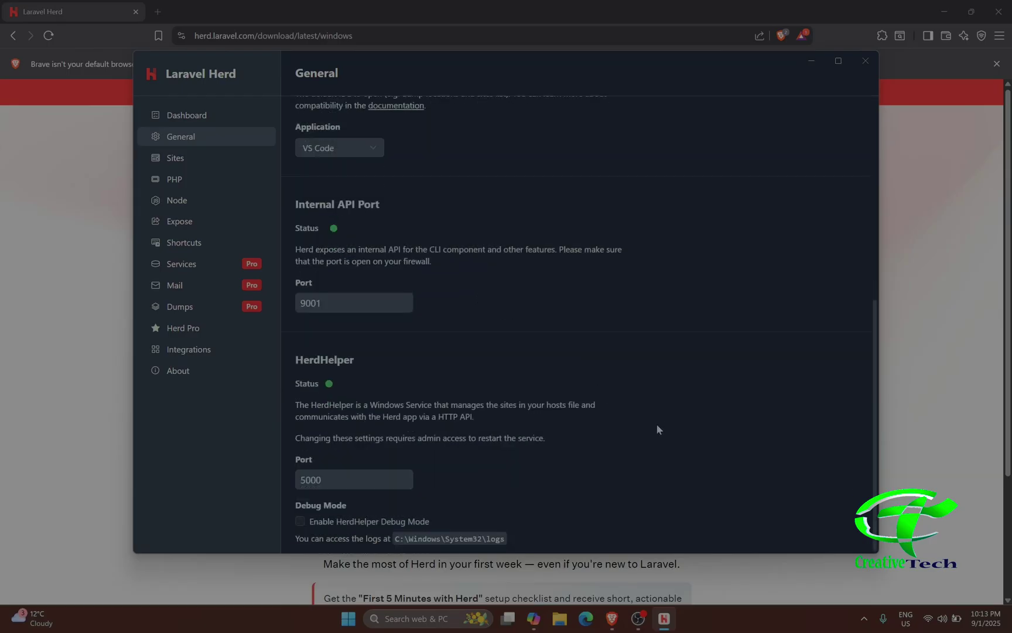
left_click(178, 161)
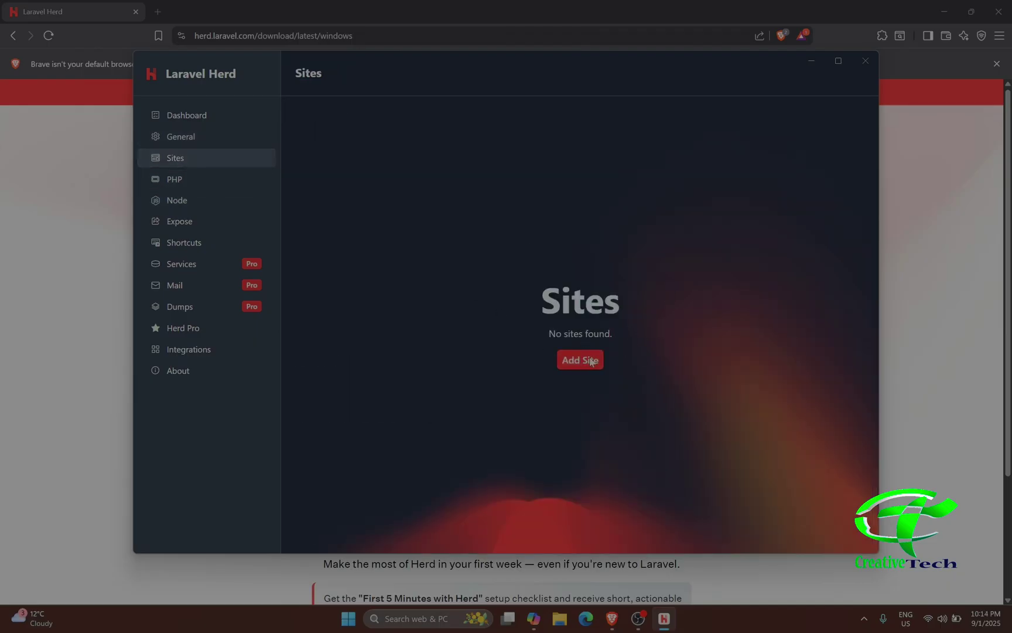
left_click(214, 176)
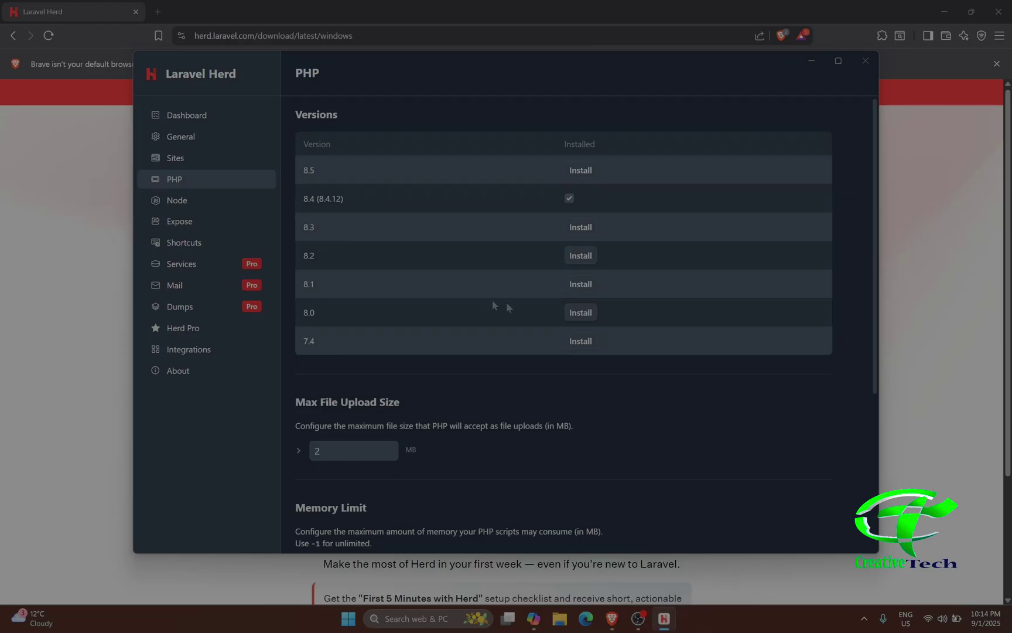
scroll(519, 332, "down", 2)
scroll(519, 330, "up", 2)
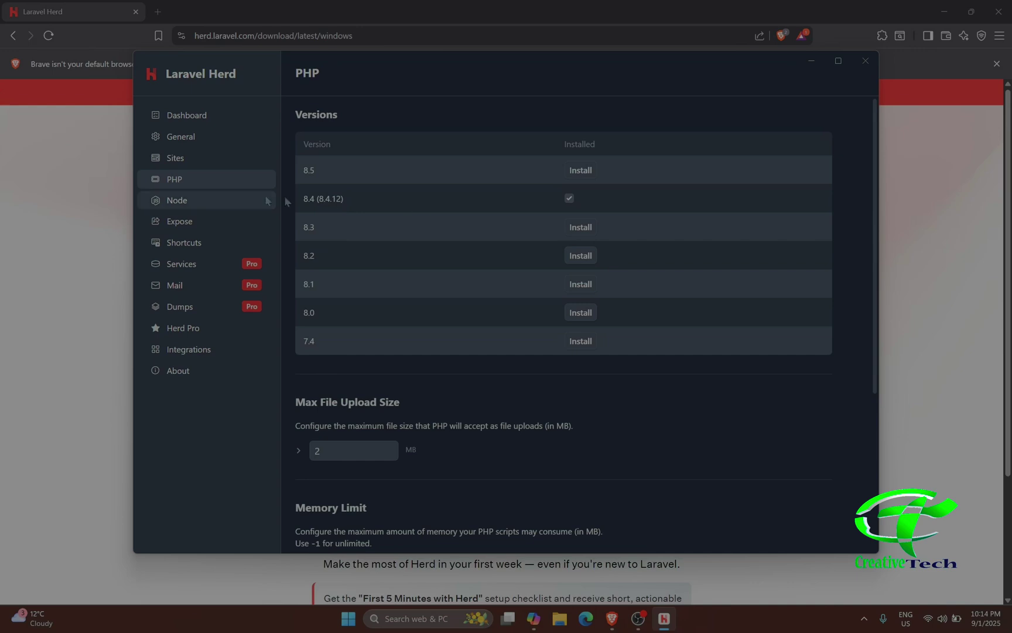
left_click(187, 201)
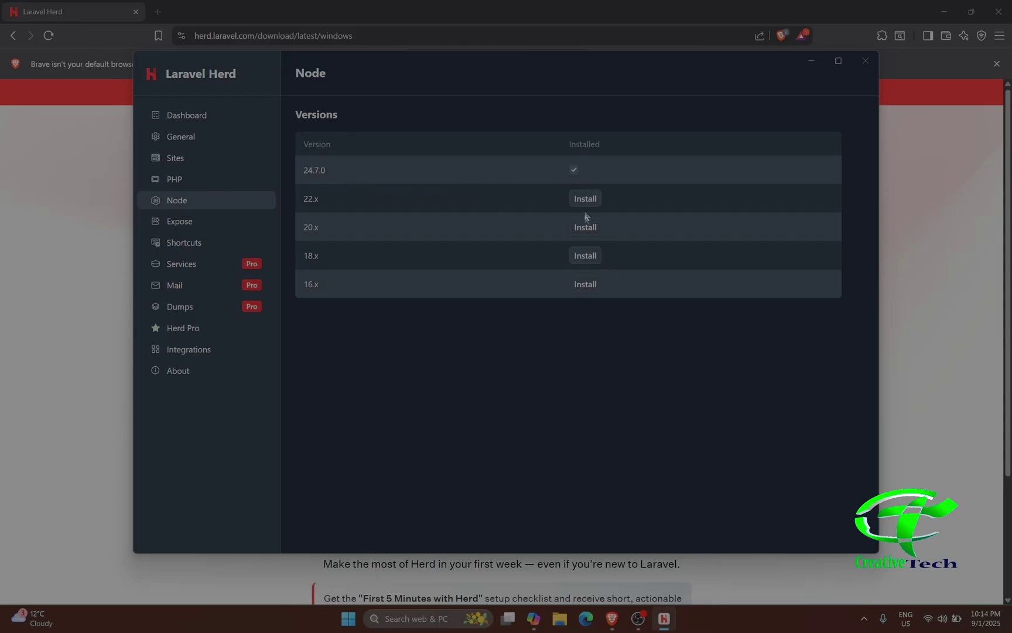
left_click(191, 224)
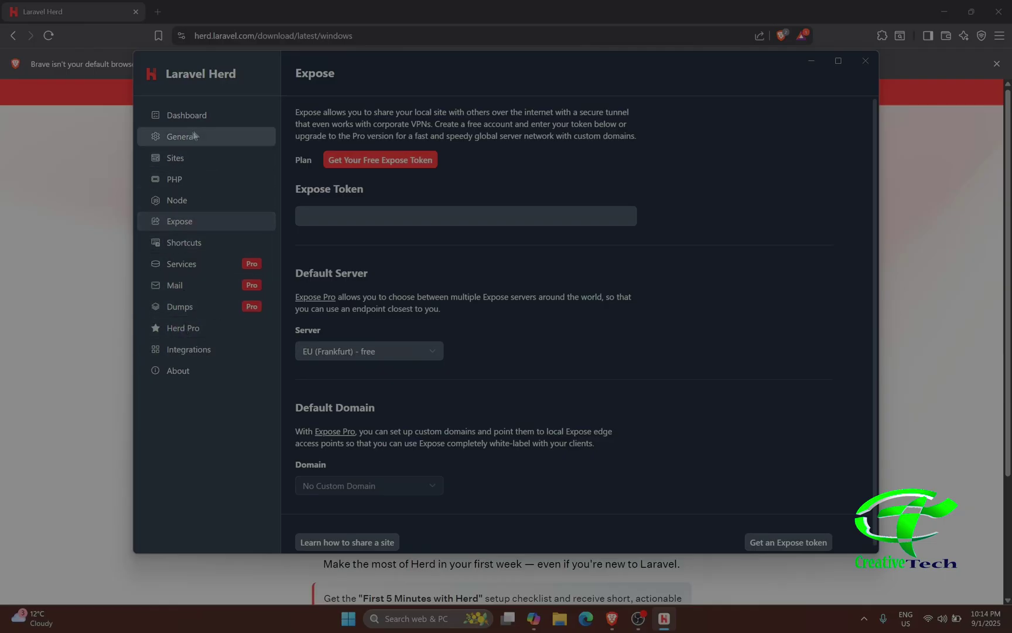
left_click(181, 159)
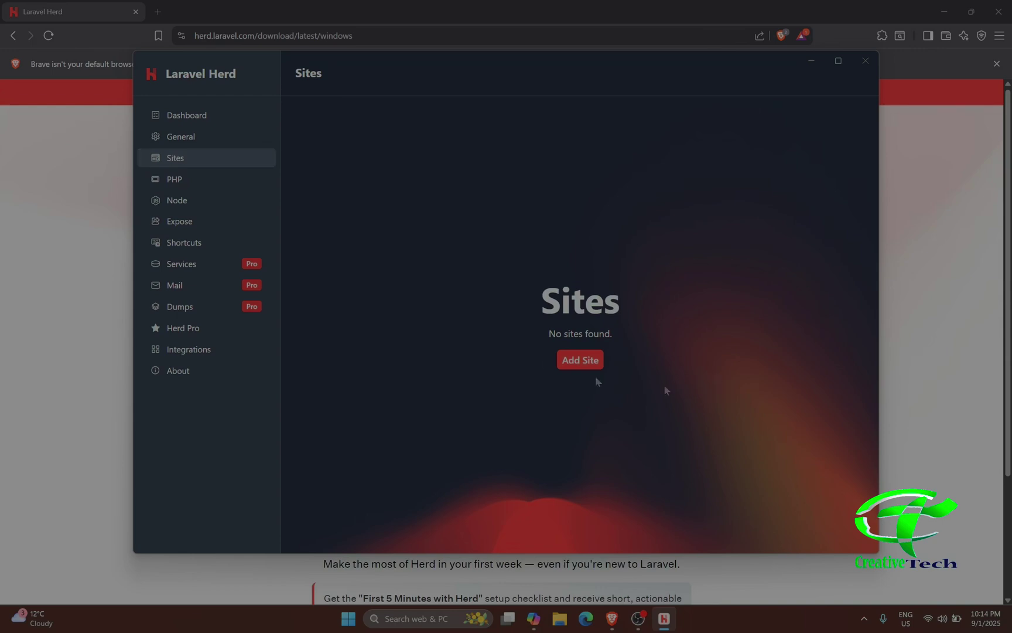
- Add a new Laravel project site in Herd using the Vue starter kit
left_click(590, 361)
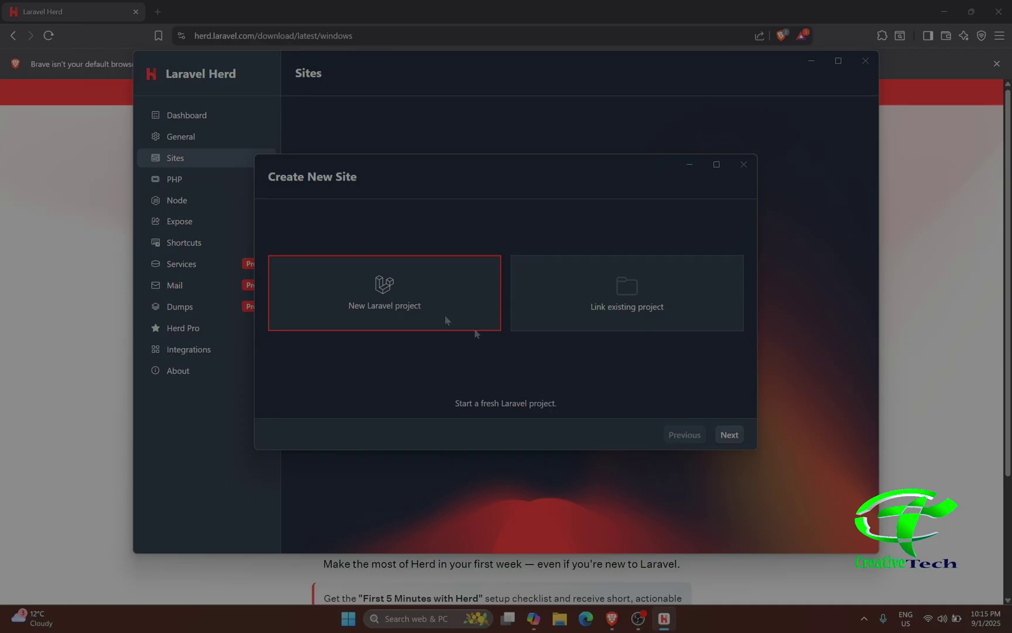
left_click(728, 437)
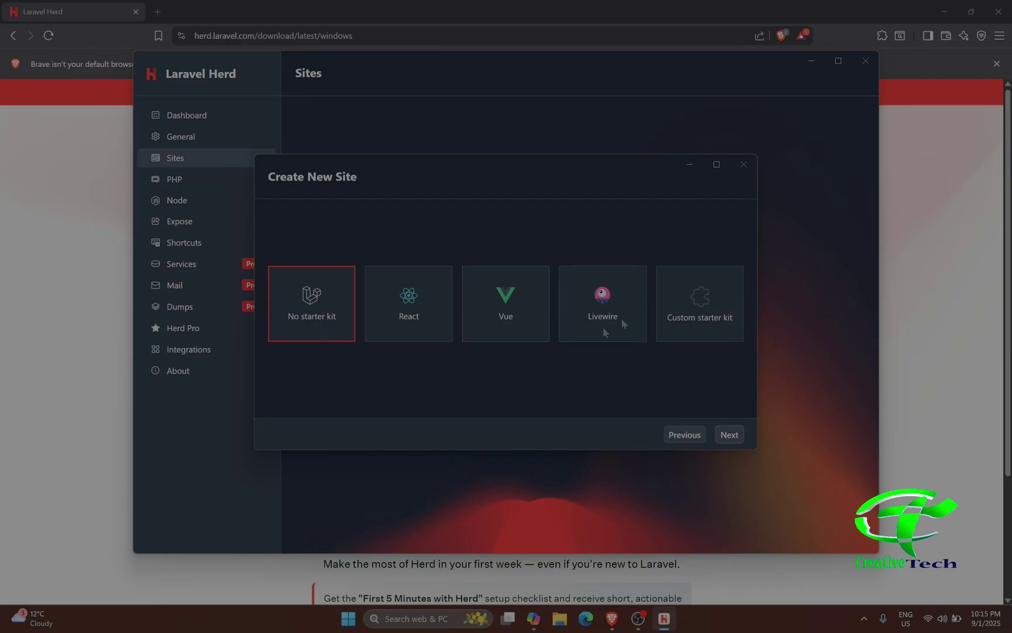
left_click(511, 307)
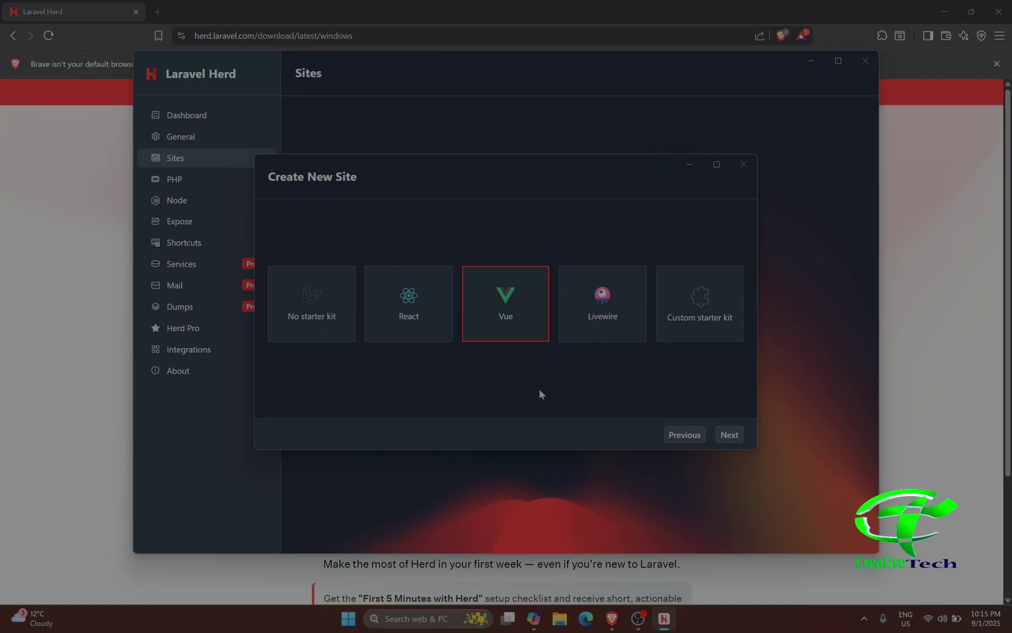
- Create project herdtest with Laravel's built-in authentication, Pest testing and the default Herd folder
left_click(729, 434)
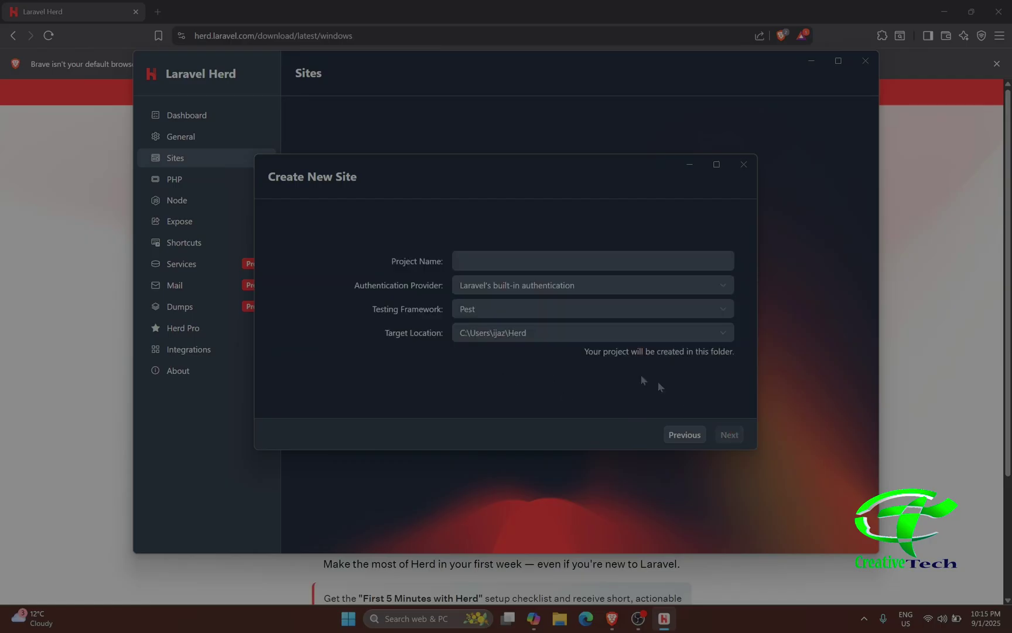
left_click(553, 257)
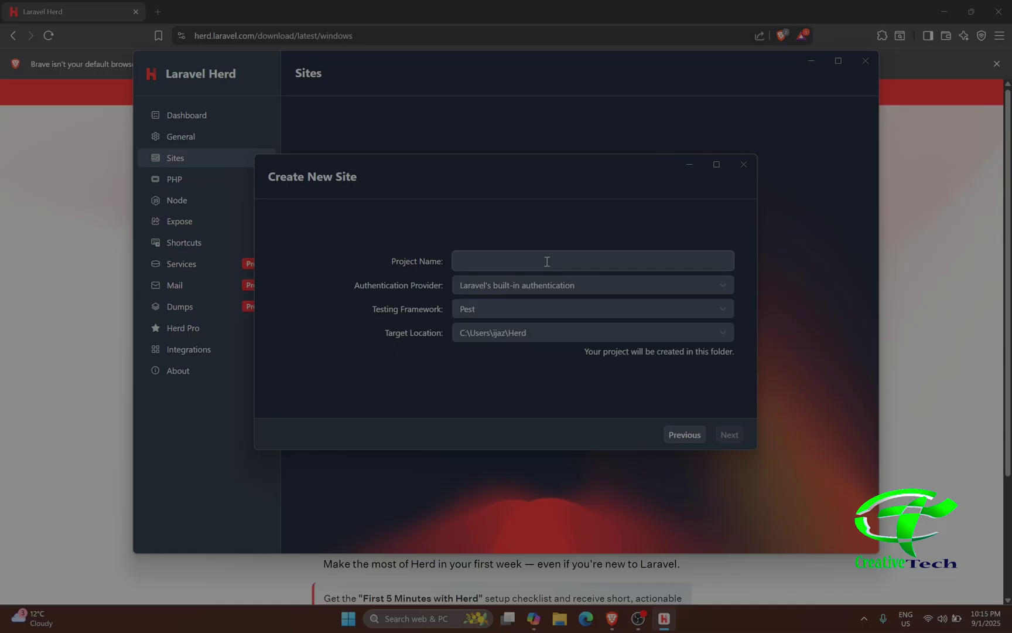
type("herdtest")
left_click(700, 285)
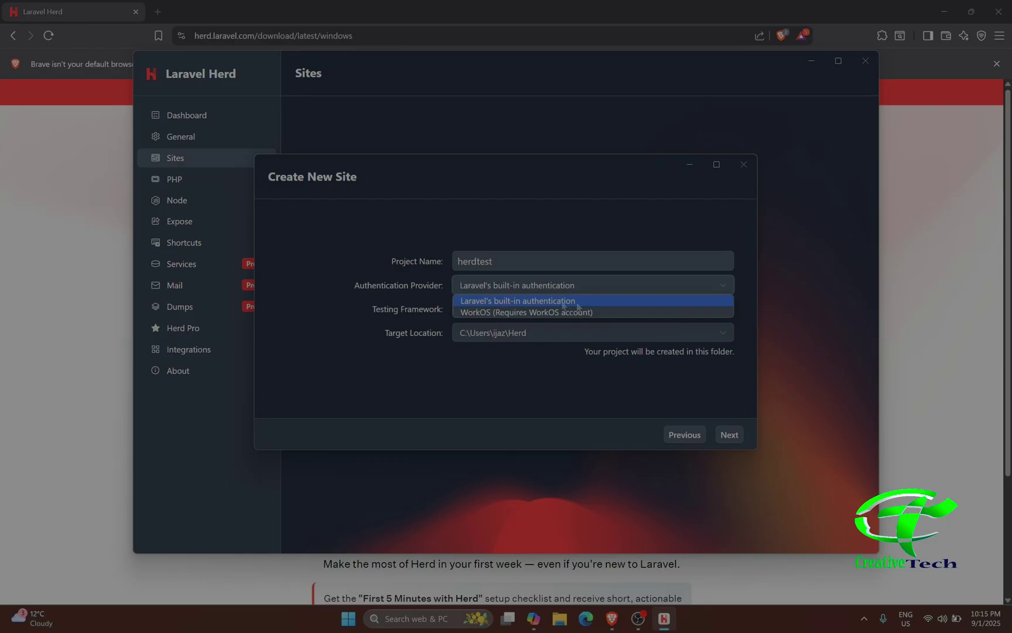
left_click(492, 300)
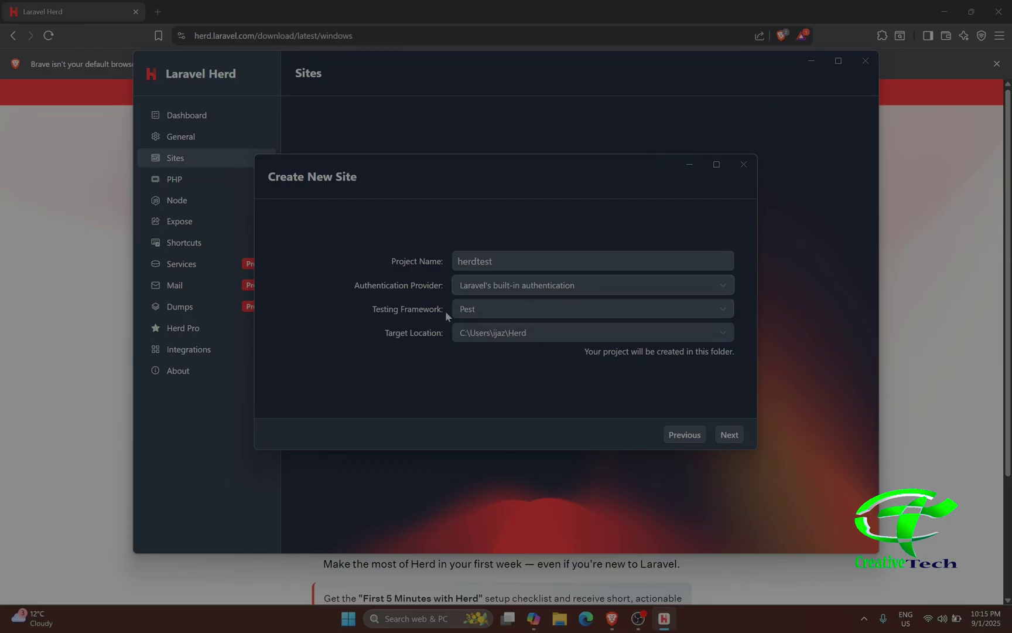
left_click(535, 310)
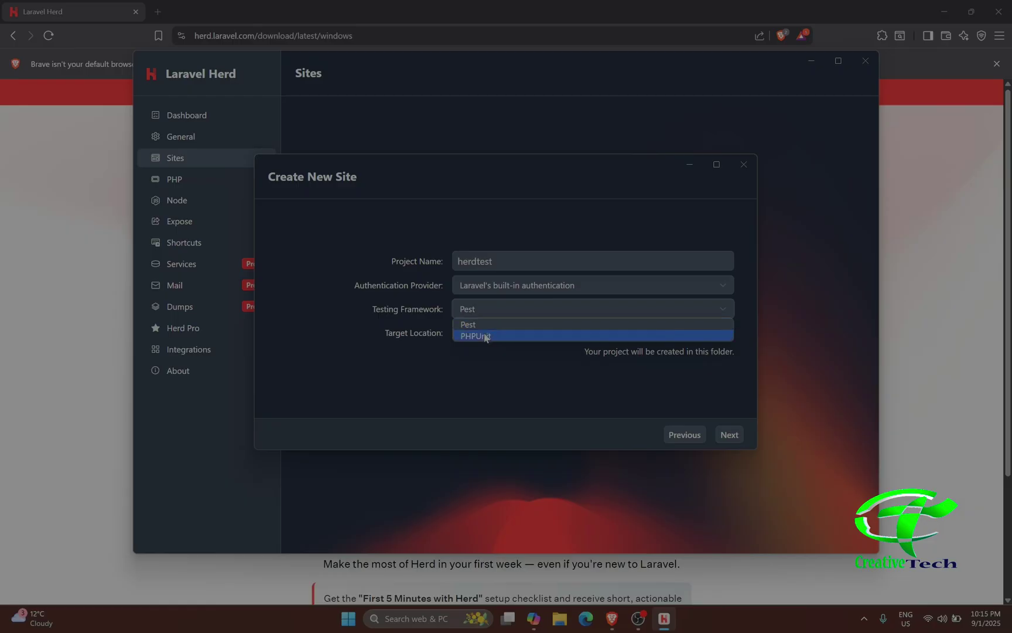
left_click(419, 329)
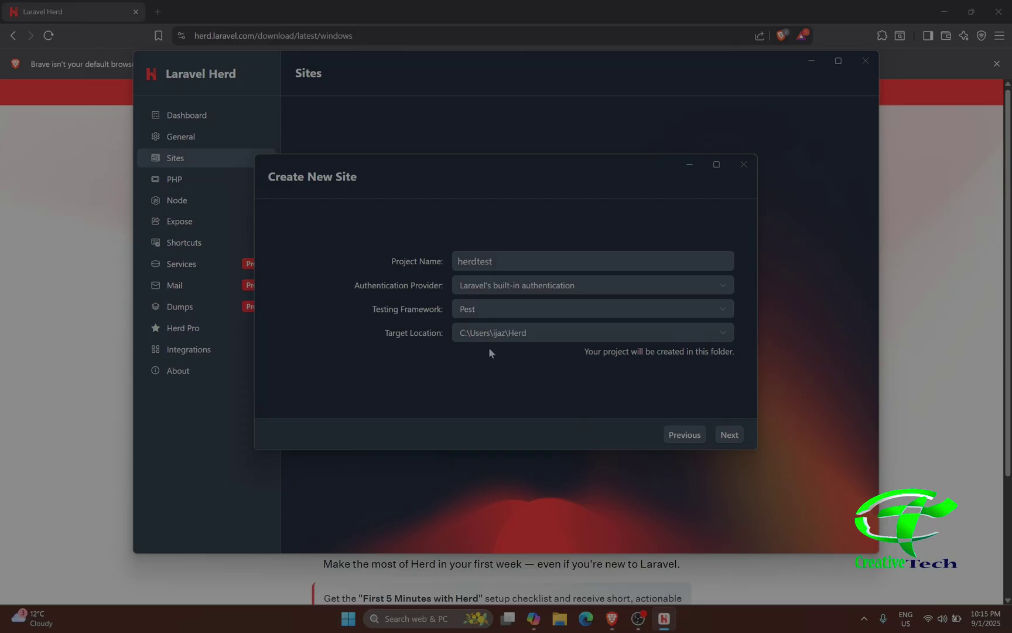
left_click(656, 331)
left_click(612, 345)
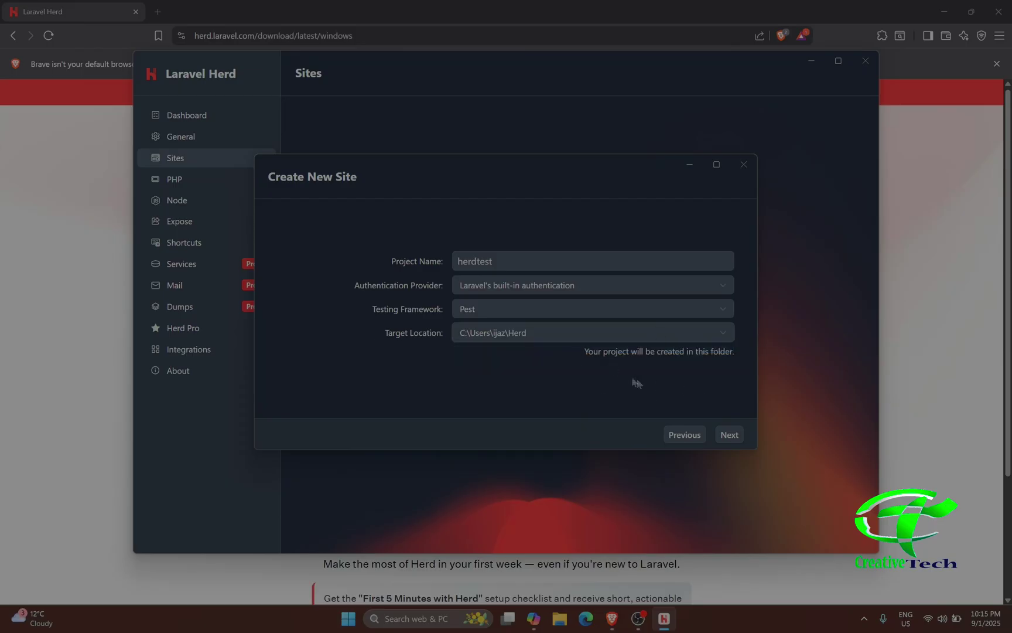
left_click(730, 435)
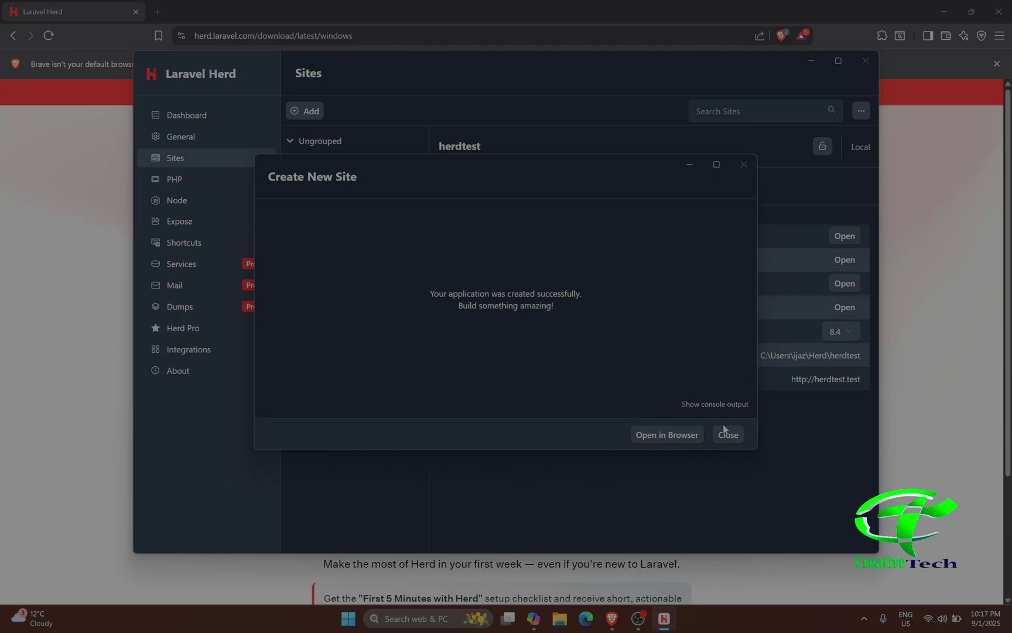
- View herdtest.test in Edge, select its Vite manifest not found error, then close Herd's creation dialog
left_click(689, 435)
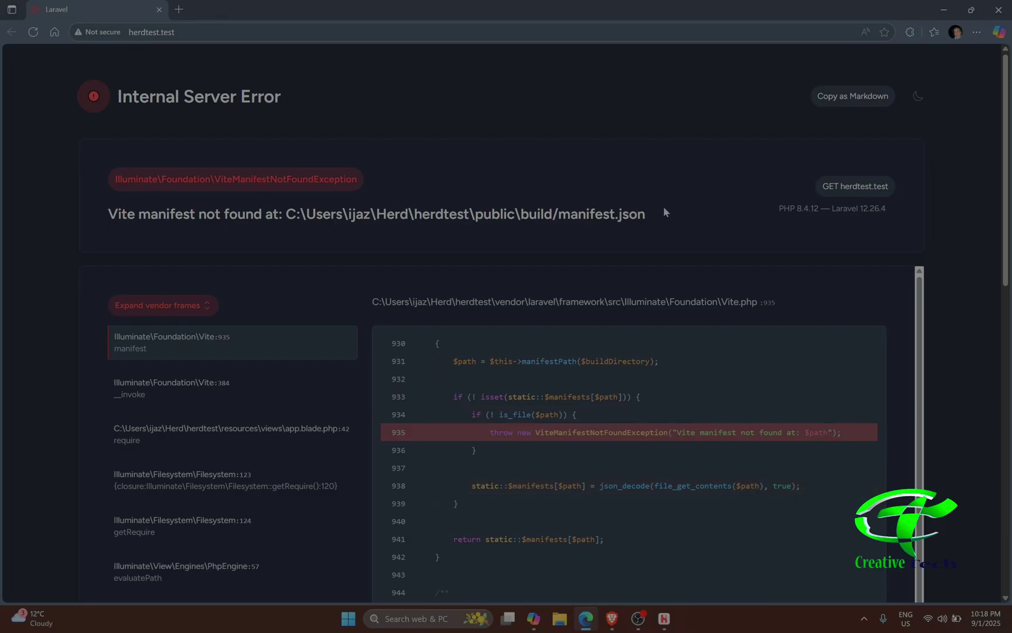
left_click_drag(657, 211, 107, 214)
left_click(997, 421)
left_click(665, 619)
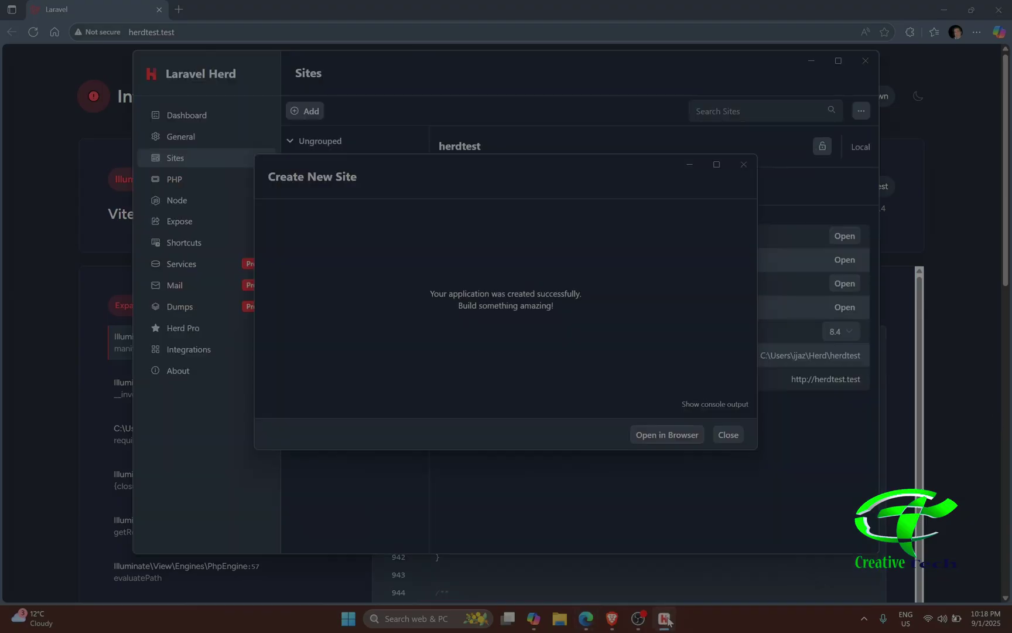
left_click(728, 435)
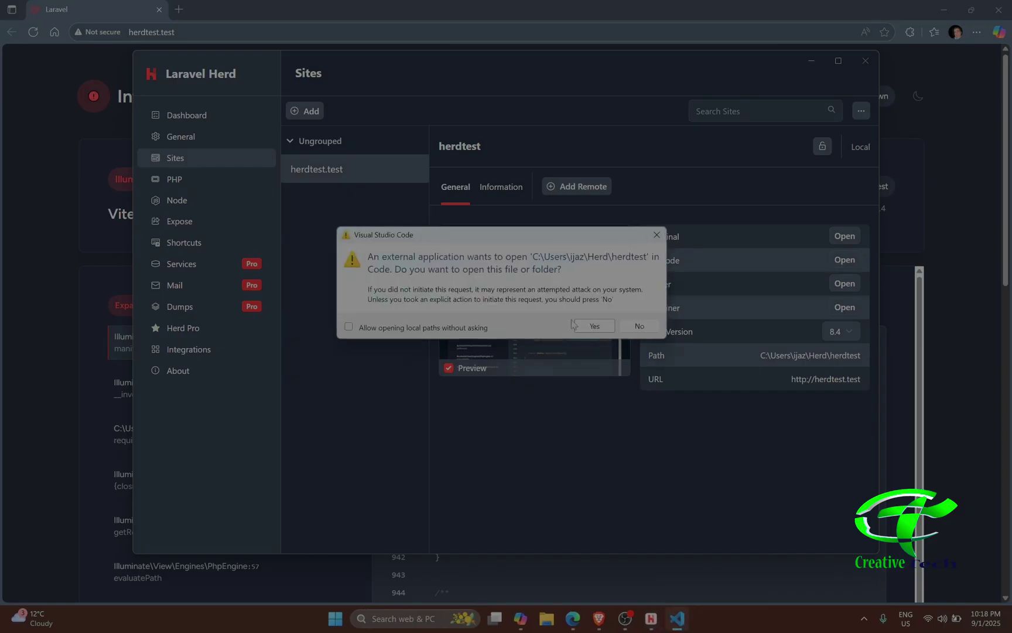
- Open the herdtest folder in VS Code, trust its authors, and close the Welcome tab
left_click(604, 326)
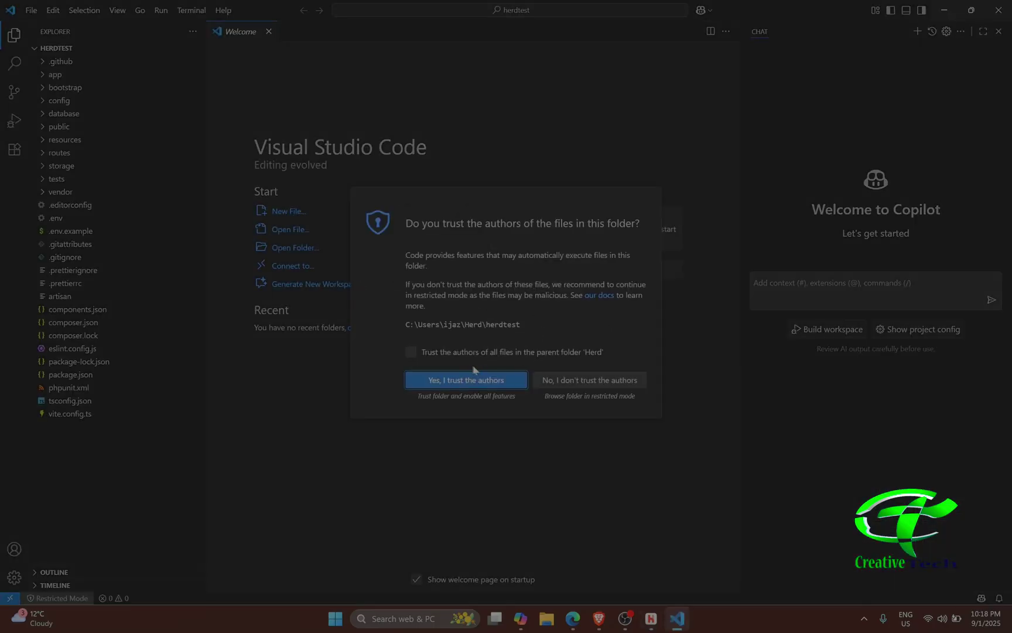
left_click(463, 381)
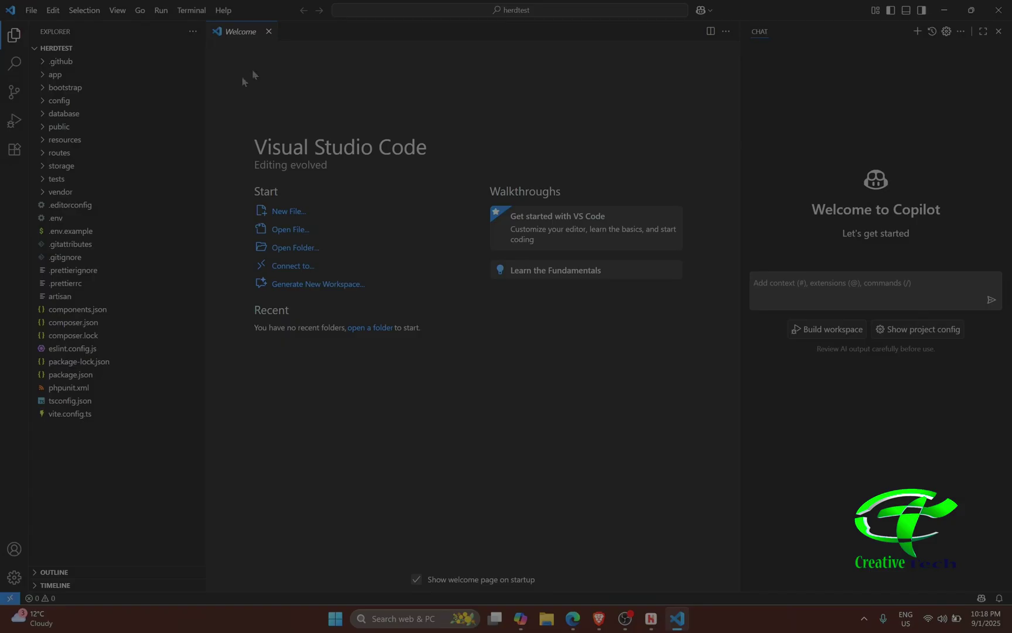
left_click(270, 31)
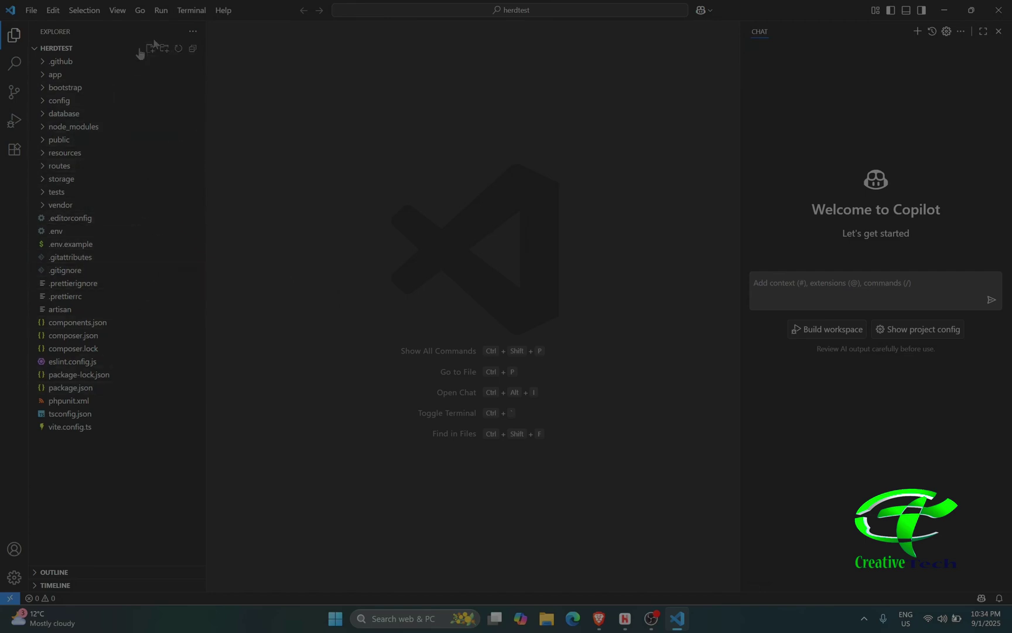
- Open a new Command Prompt terminal in herdtest and close the PowerShell and esbuild terminals
left_click(203, 11)
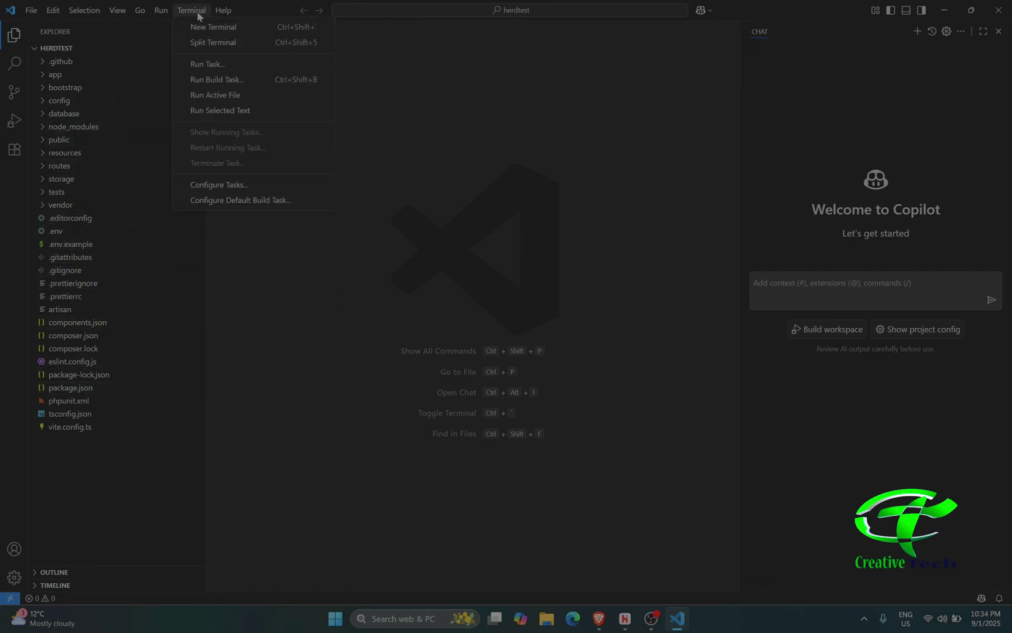
left_click(214, 27)
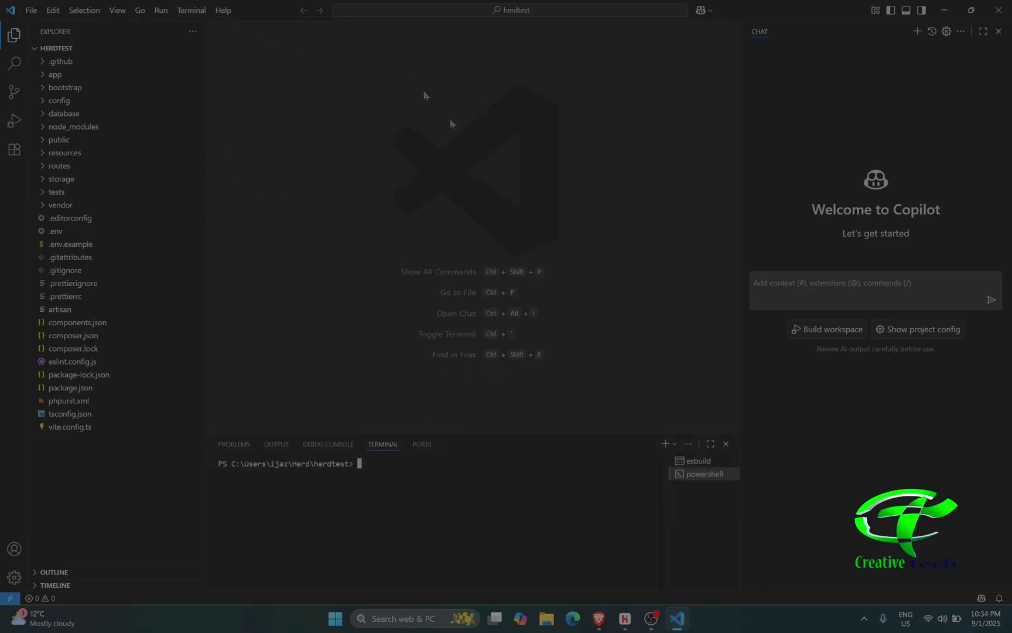
left_click(674, 444)
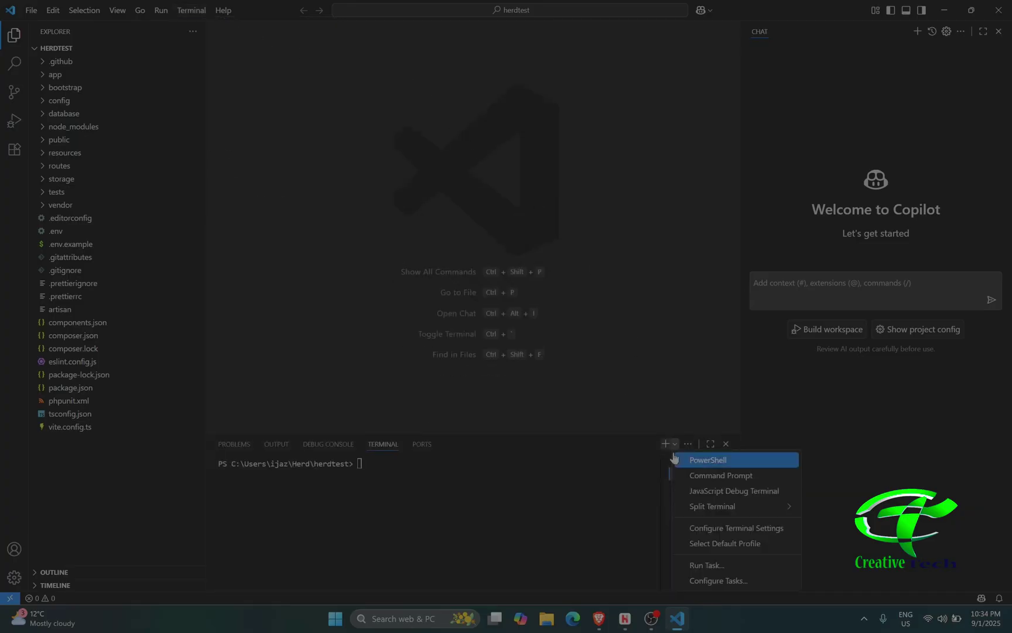
left_click(732, 475)
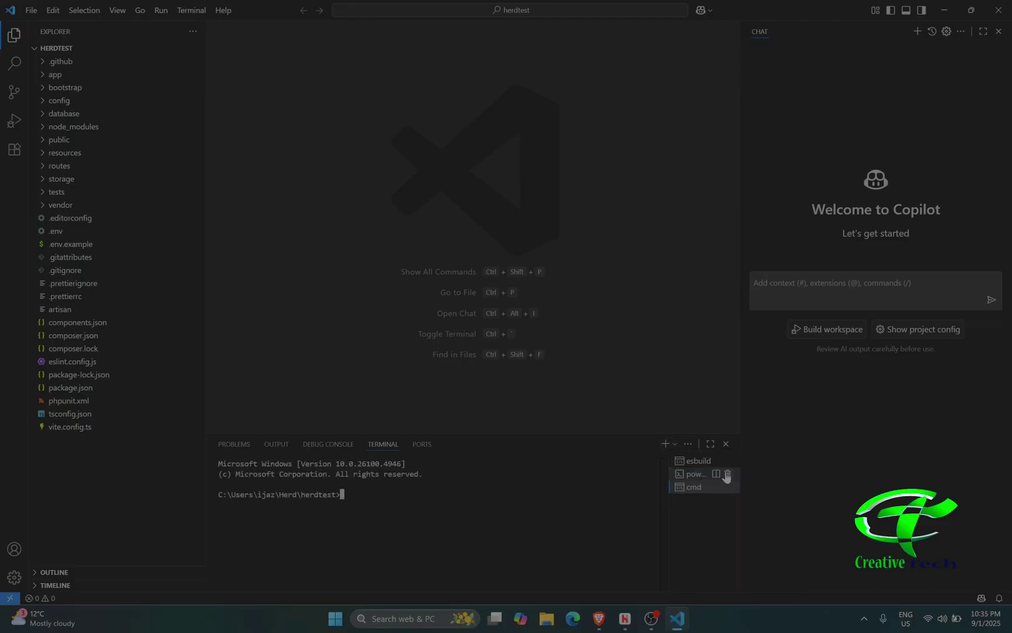
left_click(728, 473)
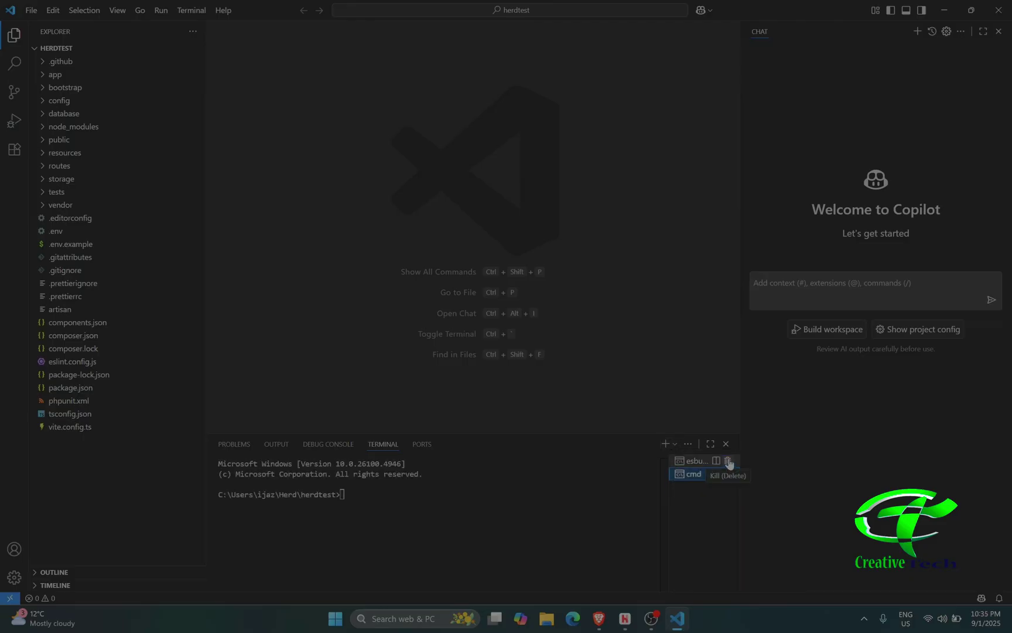
left_click(728, 462)
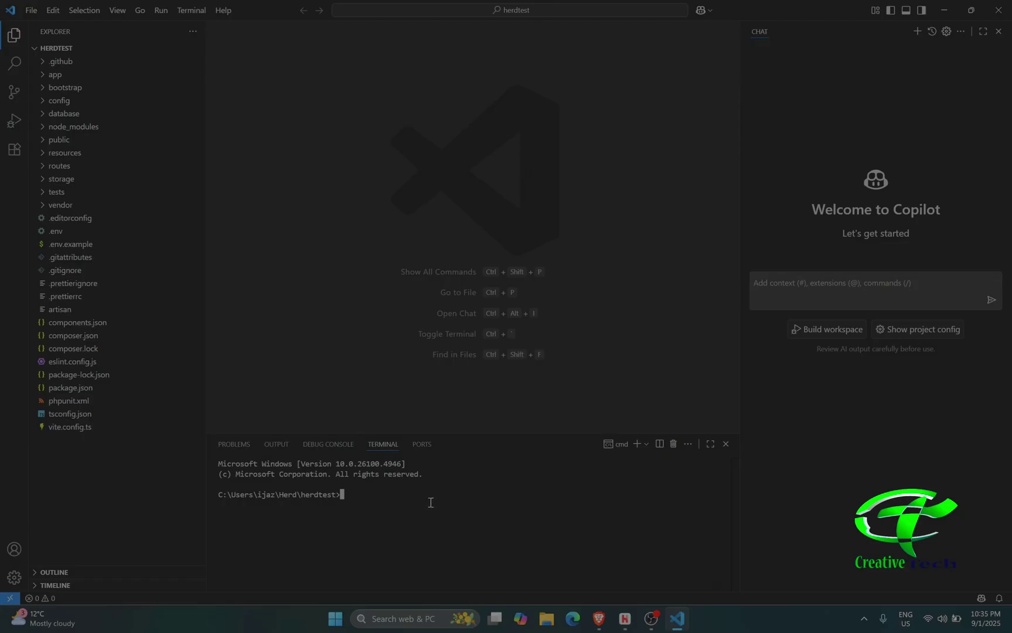
type("npm run dev")
key("Return")
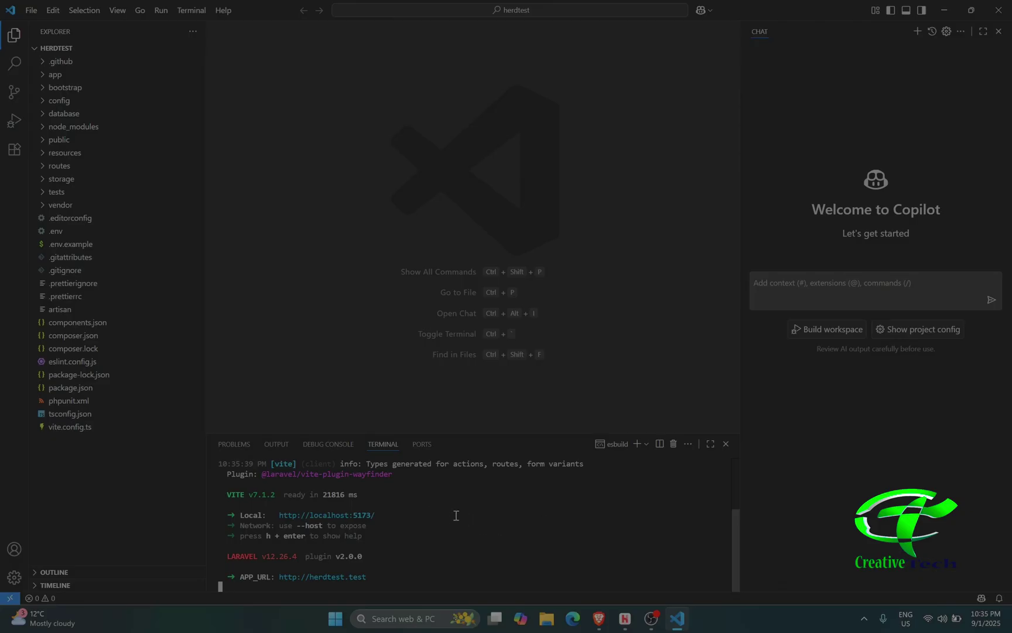
scroll(428, 511, "up", 3)
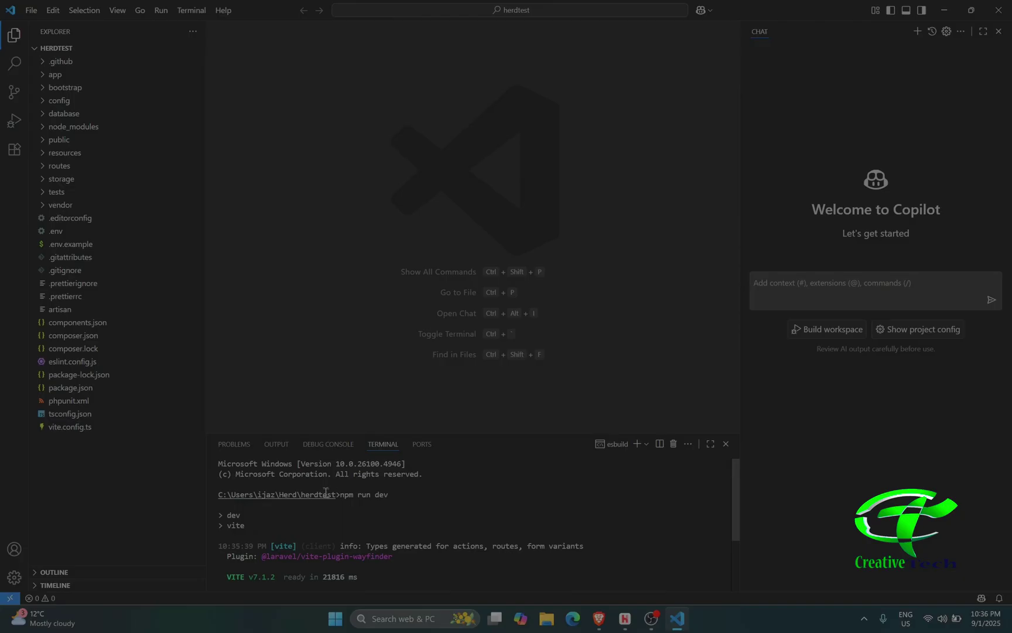
scroll(480, 527, "down", 3)
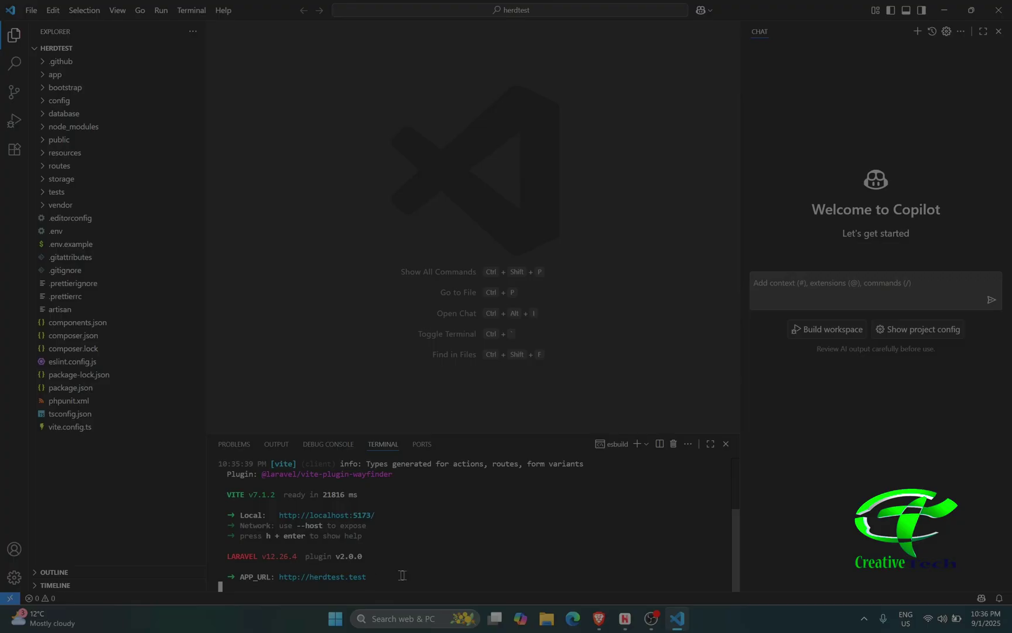
- Launch herdtest.test from Herd in Edge and check its Log in and Register pages
left_click(625, 620)
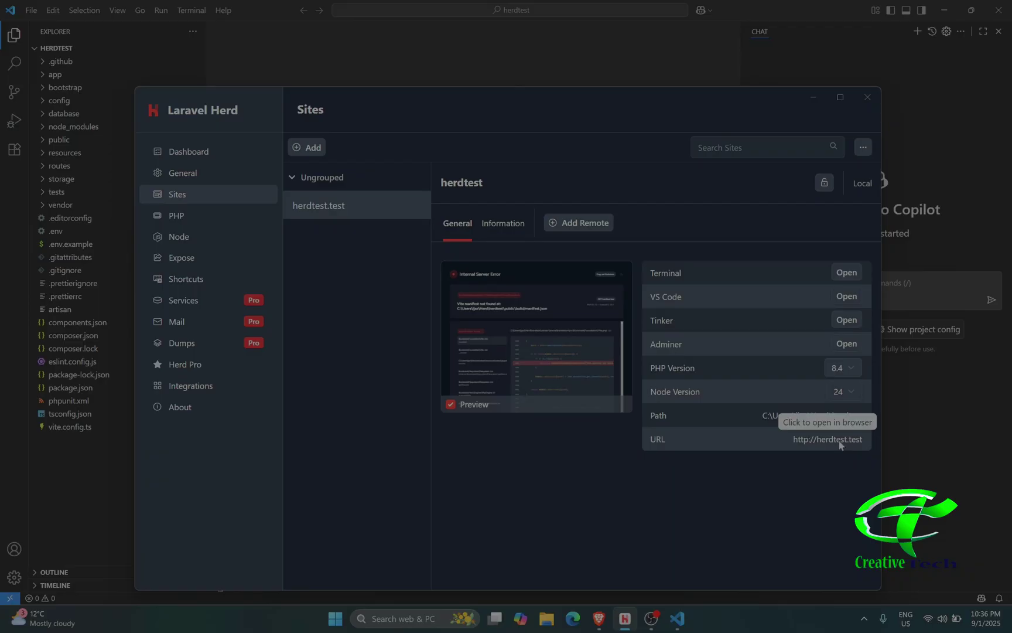
left_click(840, 440)
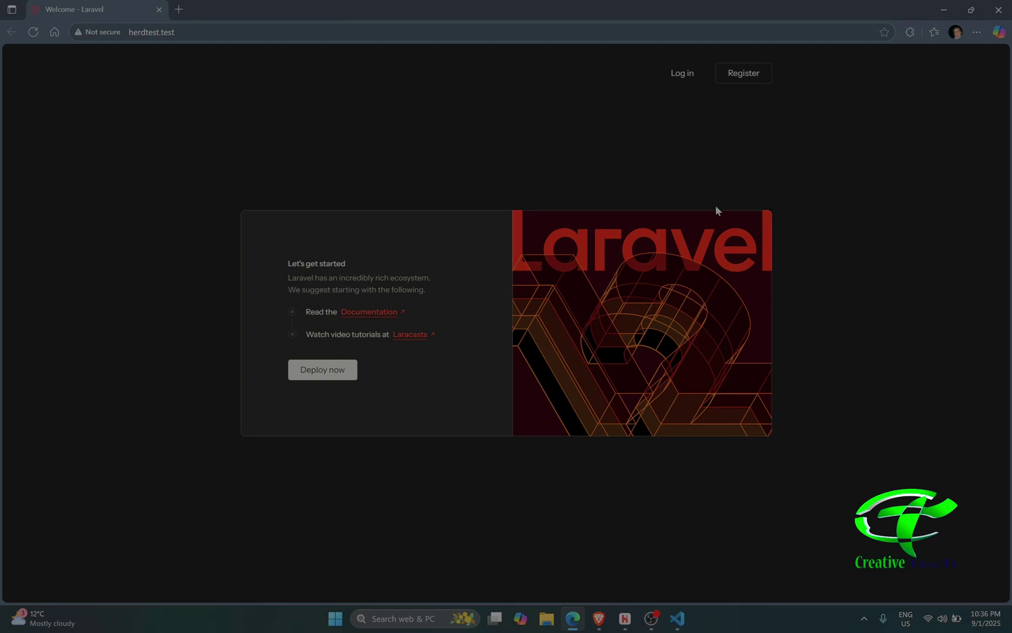
left_click(681, 74)
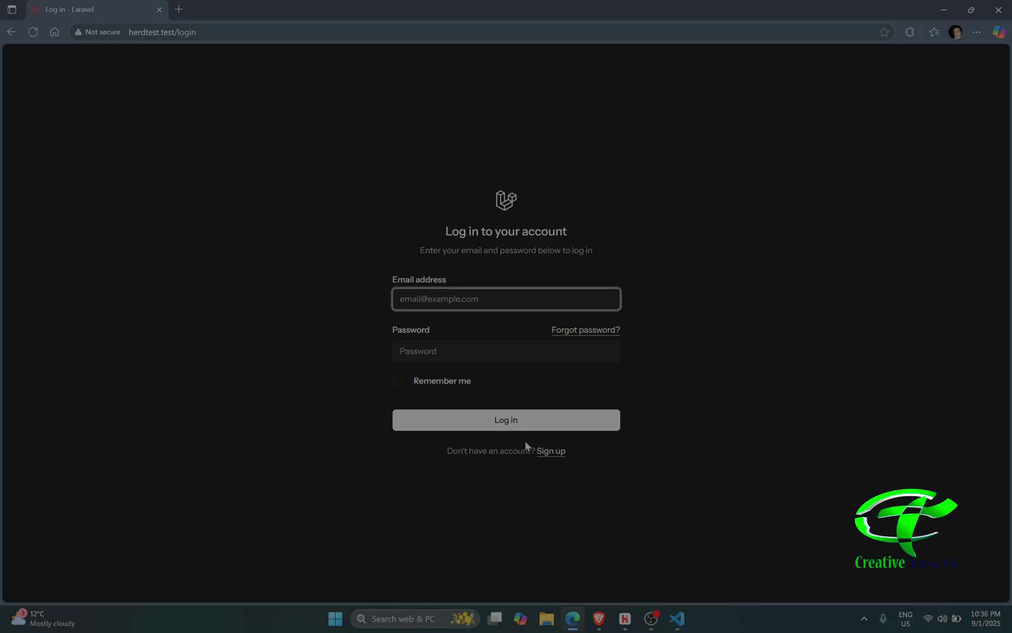
left_click(550, 453)
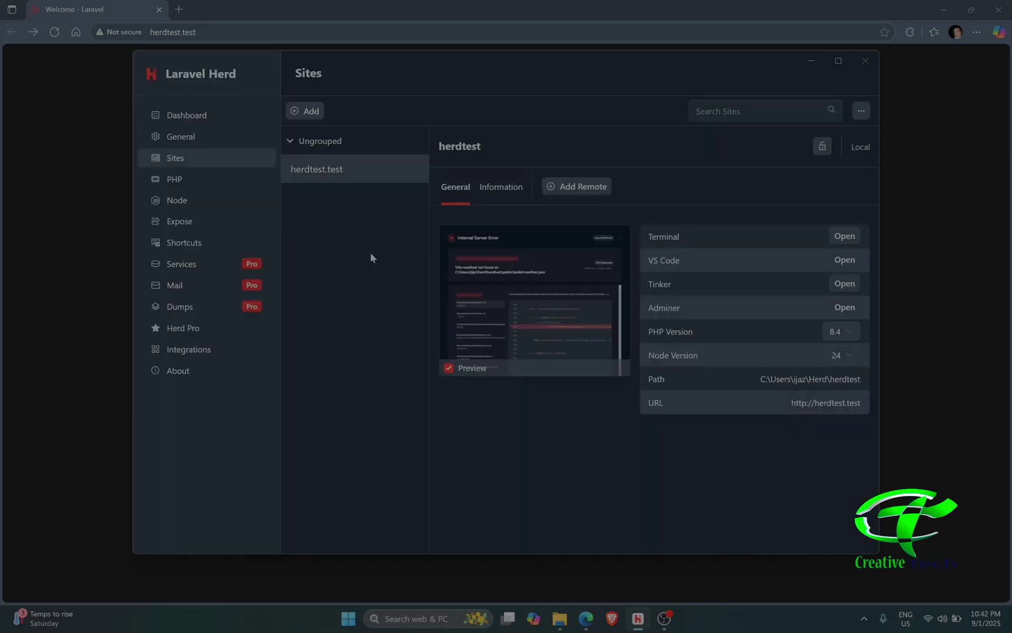
- Create a new Laravel project named 'herdtest2' with no starter kit and watch the creation log
left_click(311, 111)
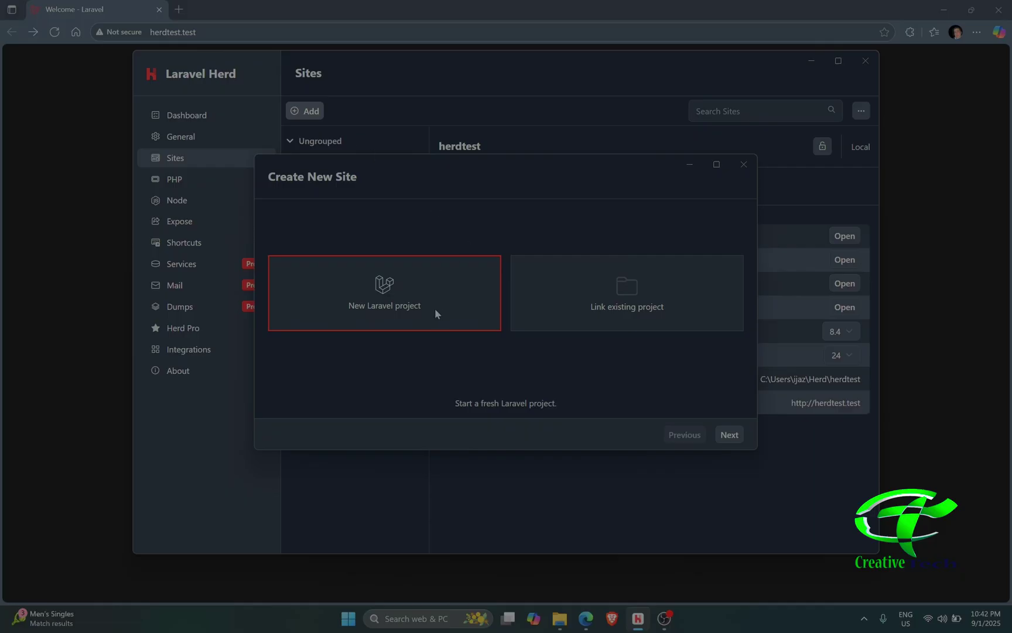
left_click(727, 435)
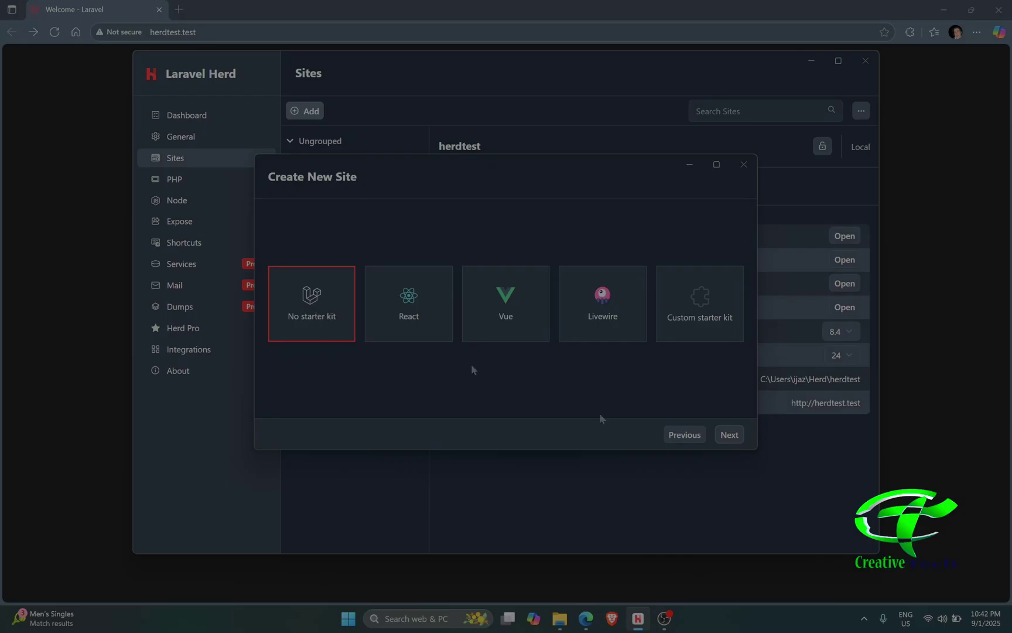
left_click(731, 434)
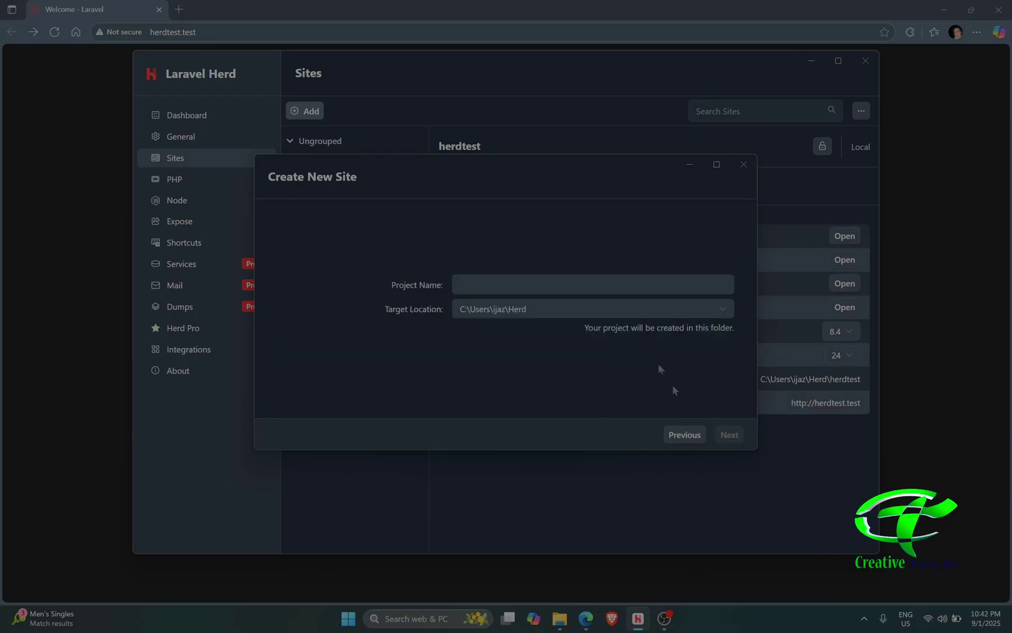
left_click(643, 279)
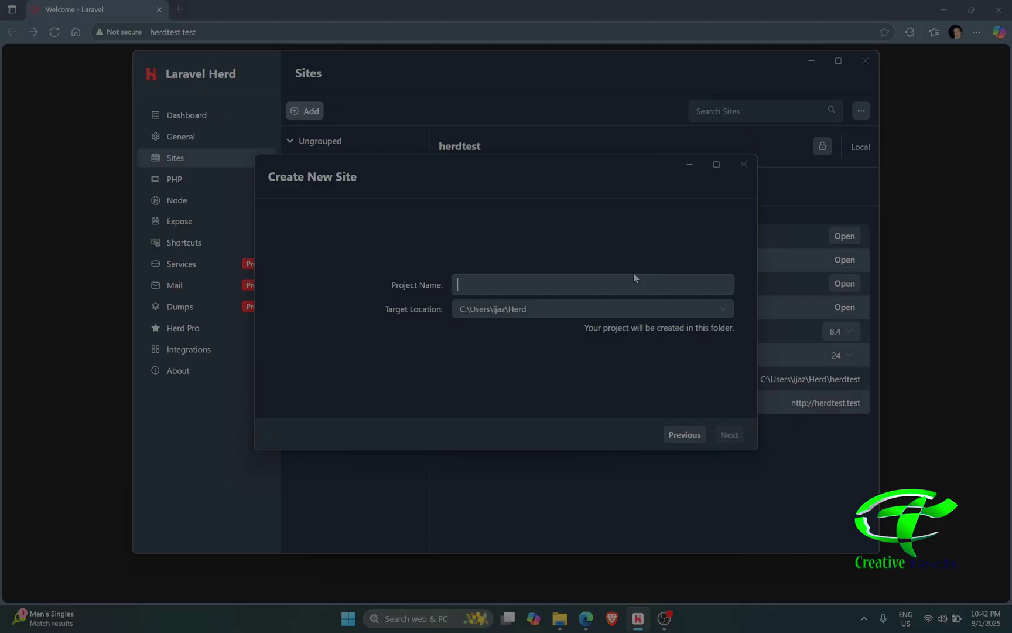
type("herdtest2")
key("Return")
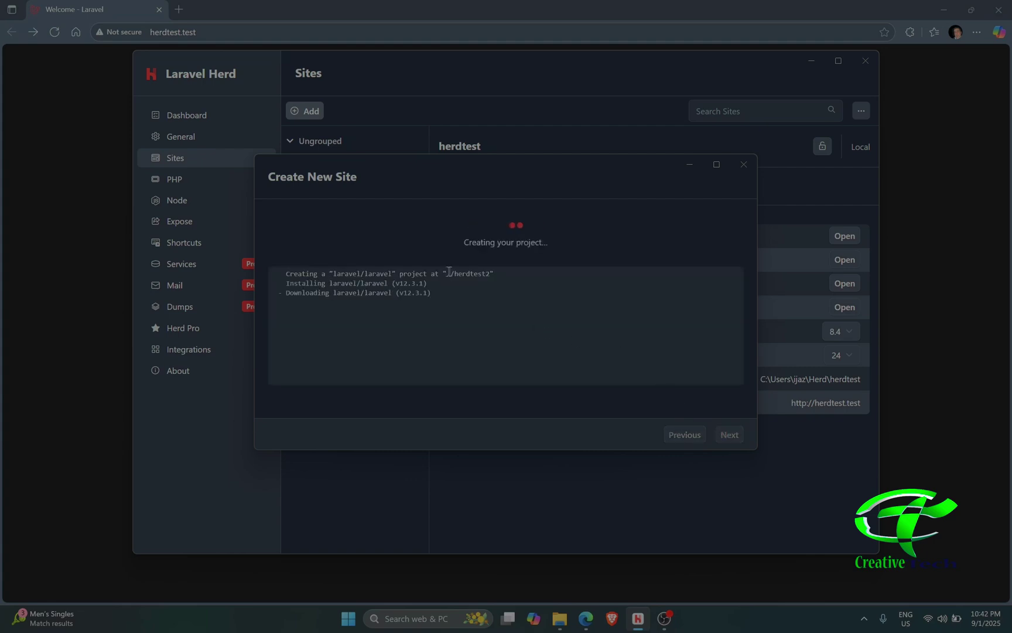
triple_click(457, 274)
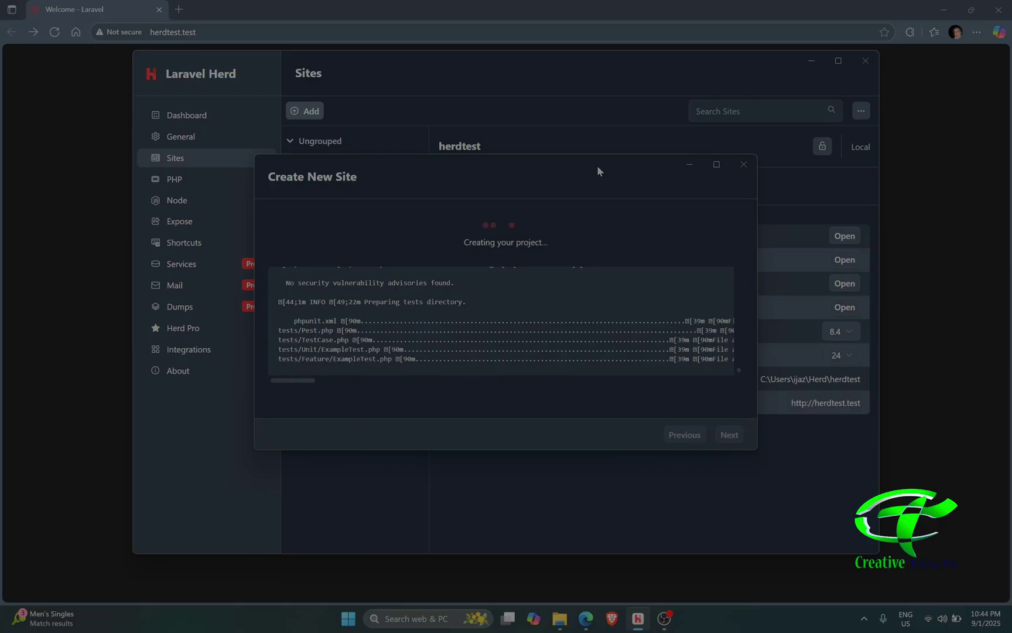
left_click_drag(597, 165, 623, 193)
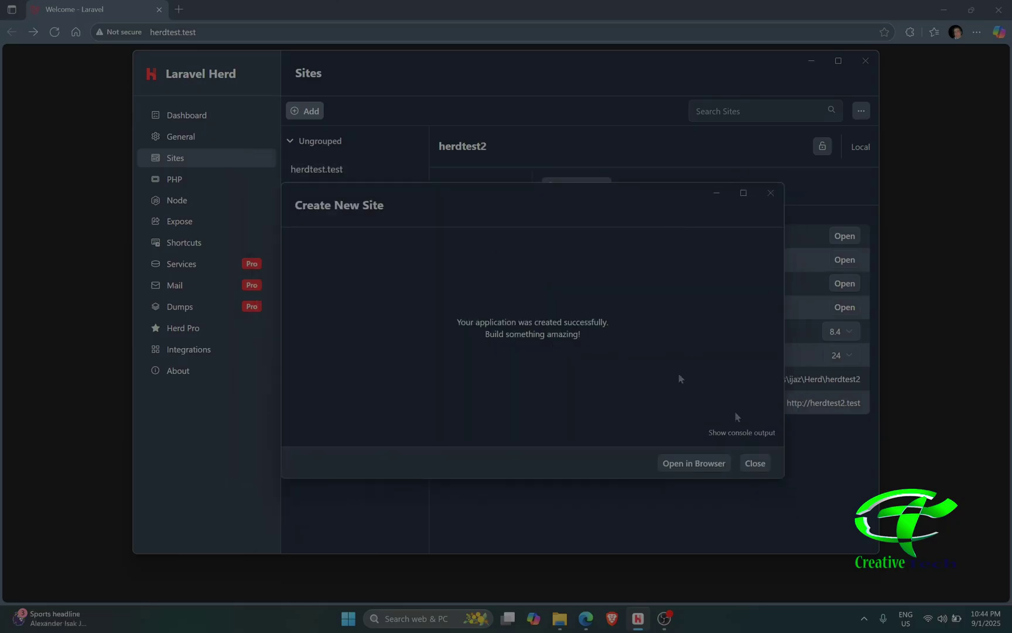
- Dismiss the success message, open herdtest2.test in Edge, and return to Herd's site list
left_click(761, 463)
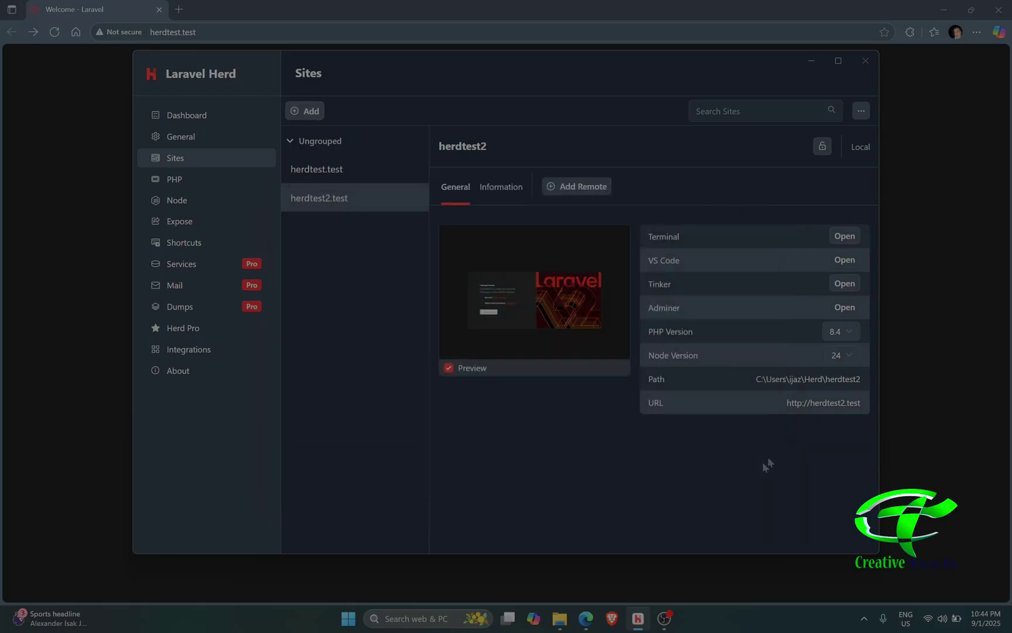
left_click(842, 406)
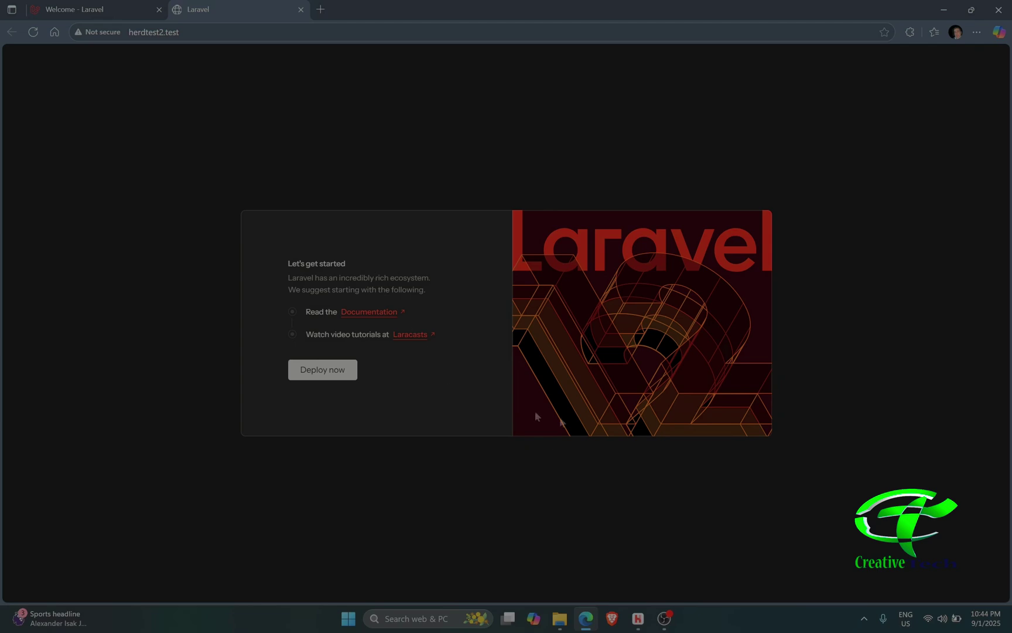
left_click(638, 620)
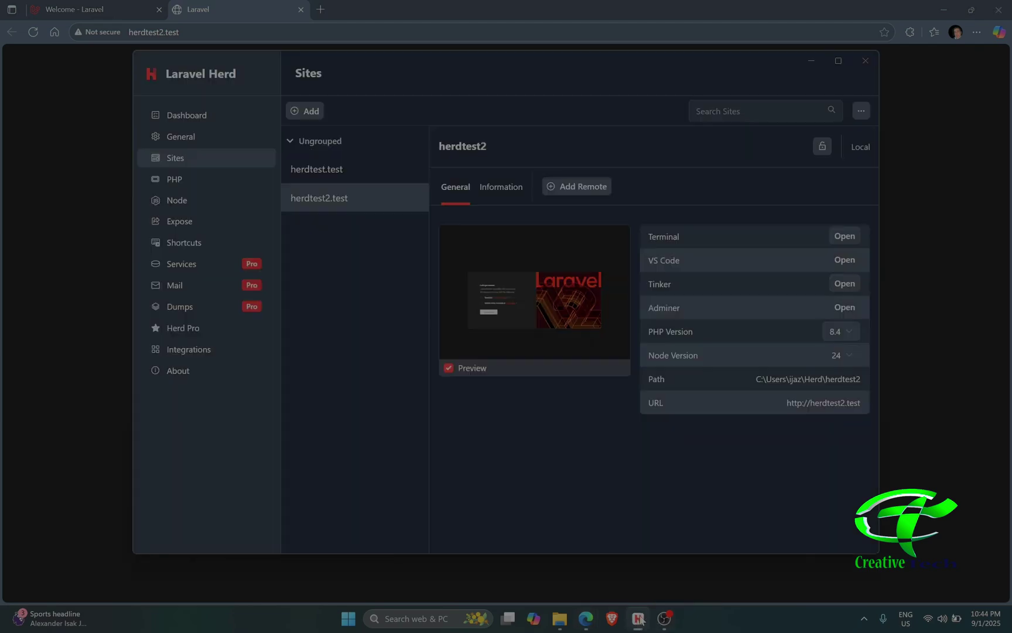
- Open the herdtest2 folder in VS Code, trust its authors, and close the Welcome tab
left_click(850, 261)
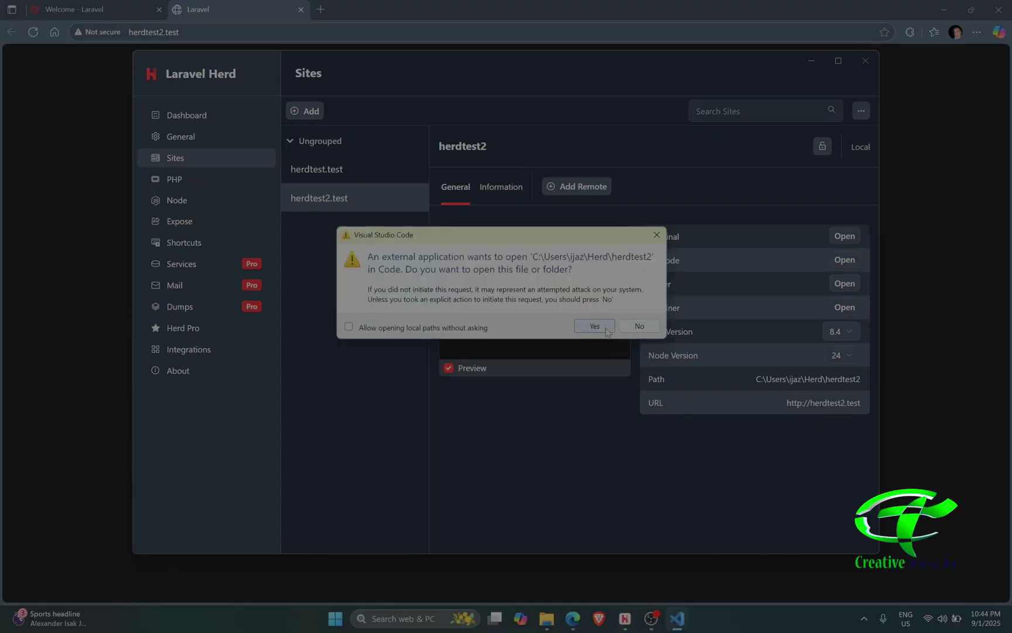
left_click(595, 326)
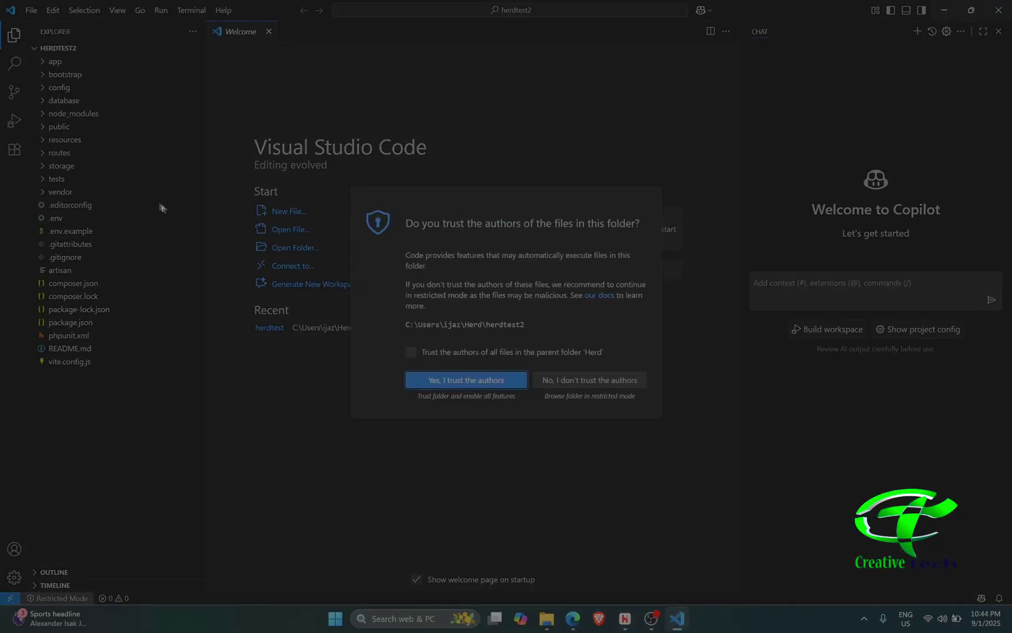
left_click(466, 382)
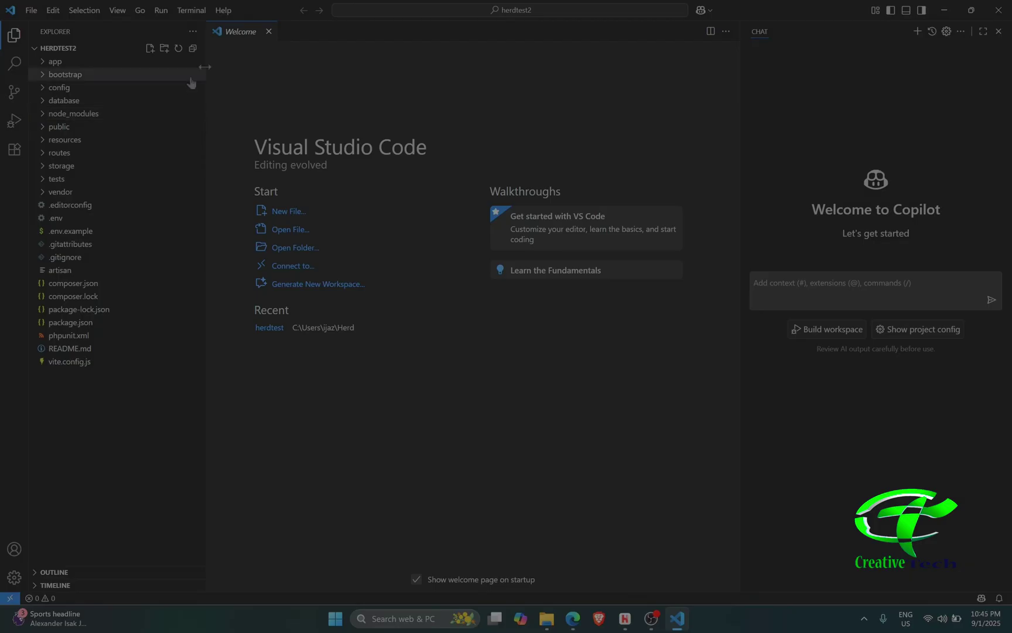
left_click(268, 32)
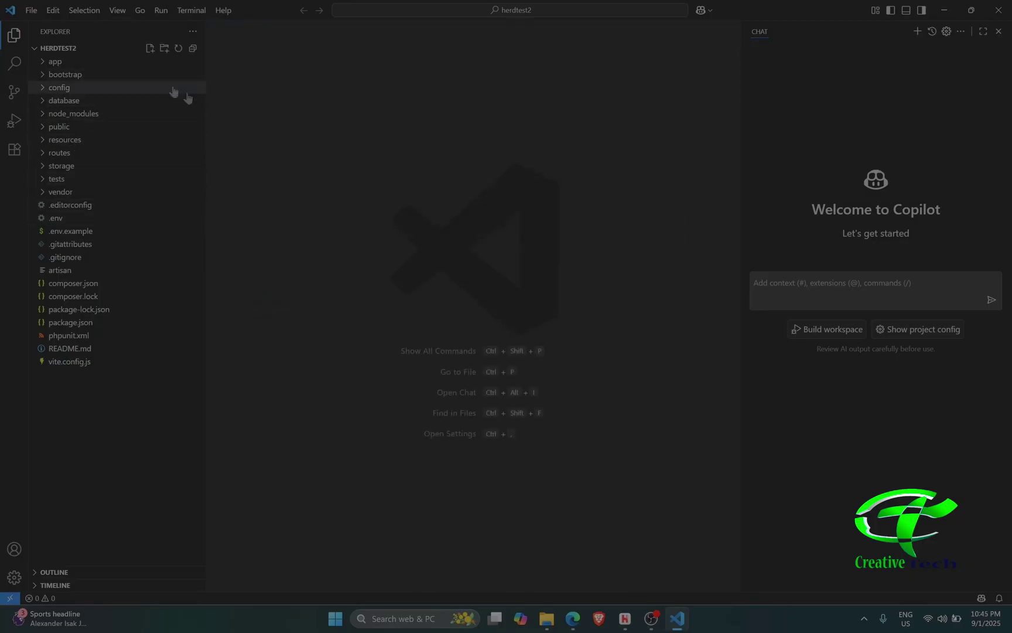